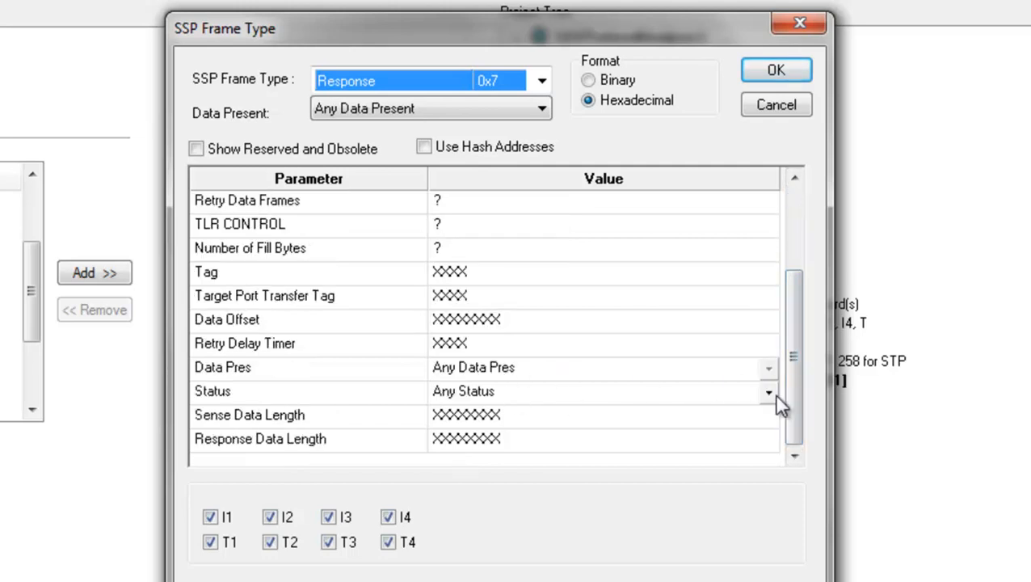
- Set the Status of the SSP Response frame trigger to Check Condition
left_click(772, 393)
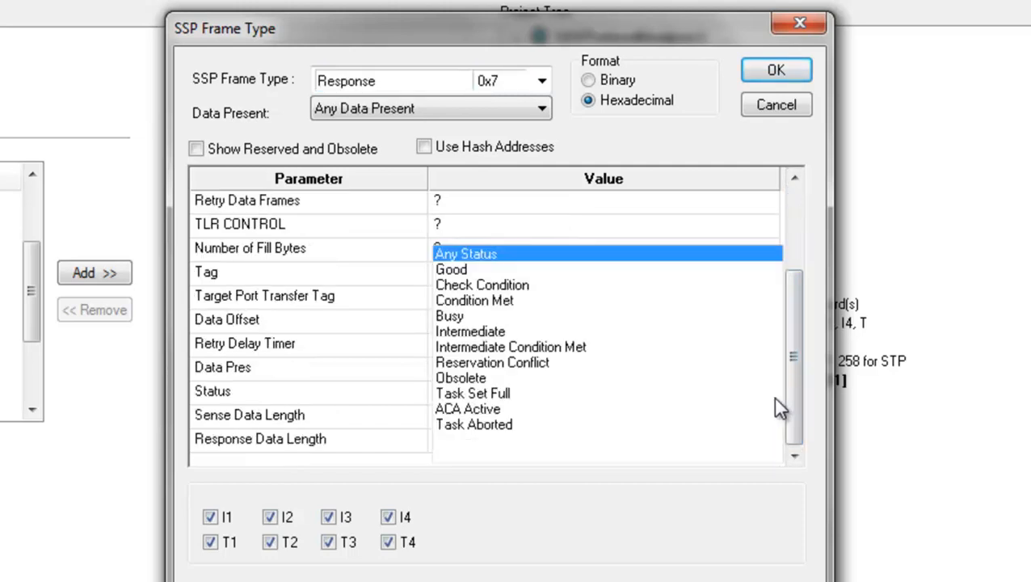
left_click(490, 287)
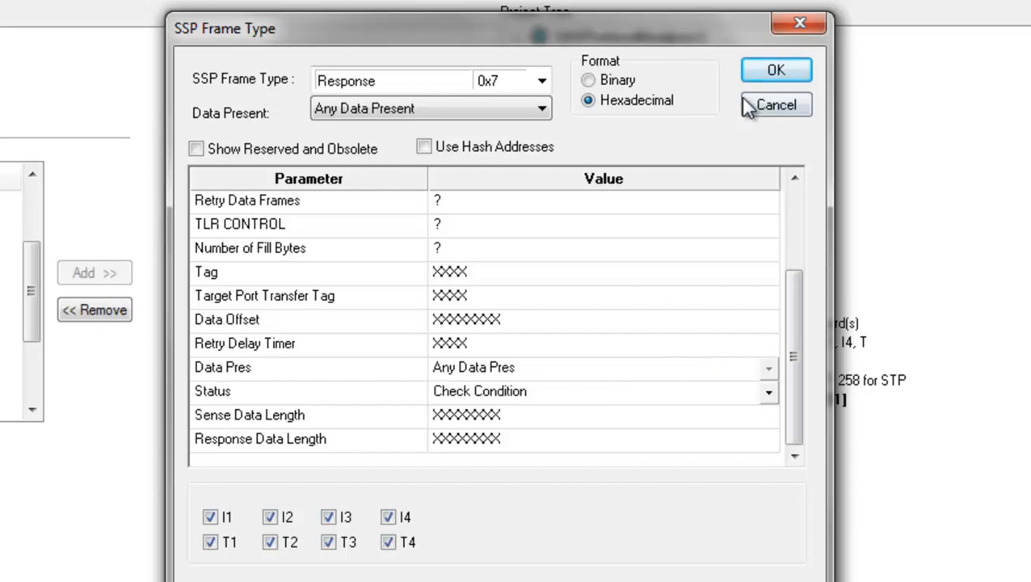
left_click(775, 71)
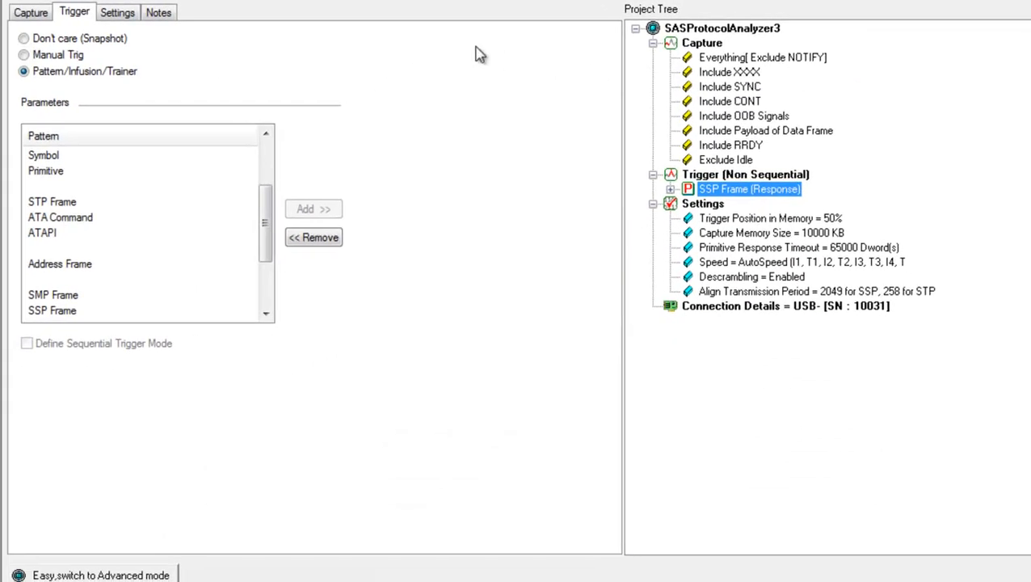
- Set the analyzer's partial trace memory size to 30000 KB
left_click(119, 14)
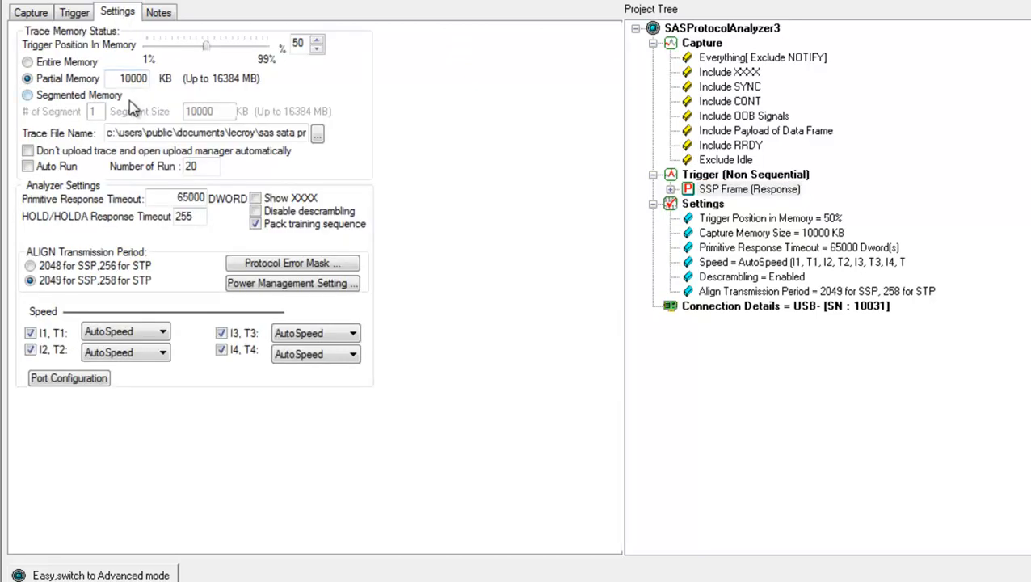
left_click_drag(126, 79, 119, 78)
type("3")
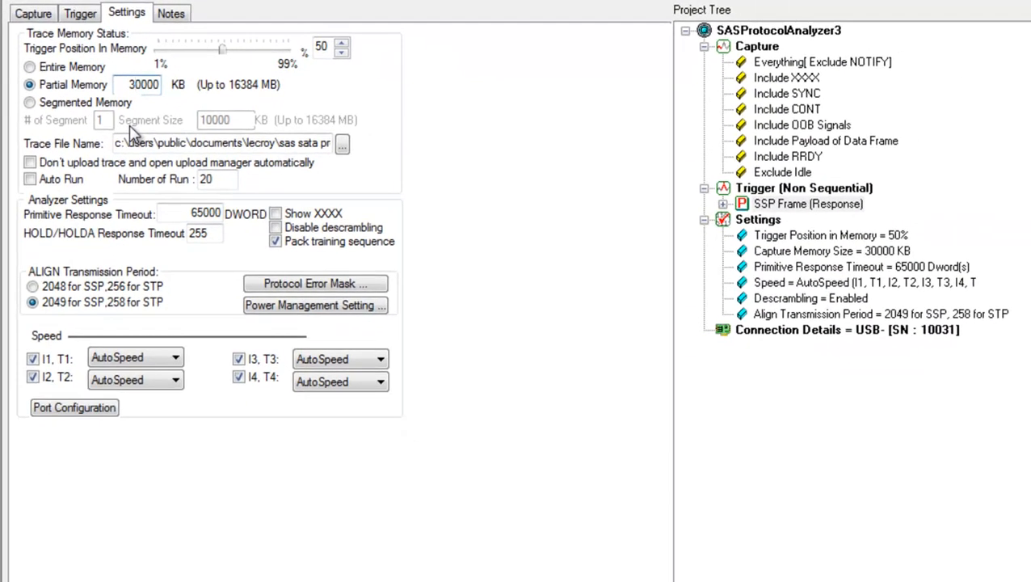
- Configure the Sierra M124 ports with the Analyzer-Jammer-Analyzer assignment on port 01 and ports 02 to 04 unassigned
left_click(78, 412)
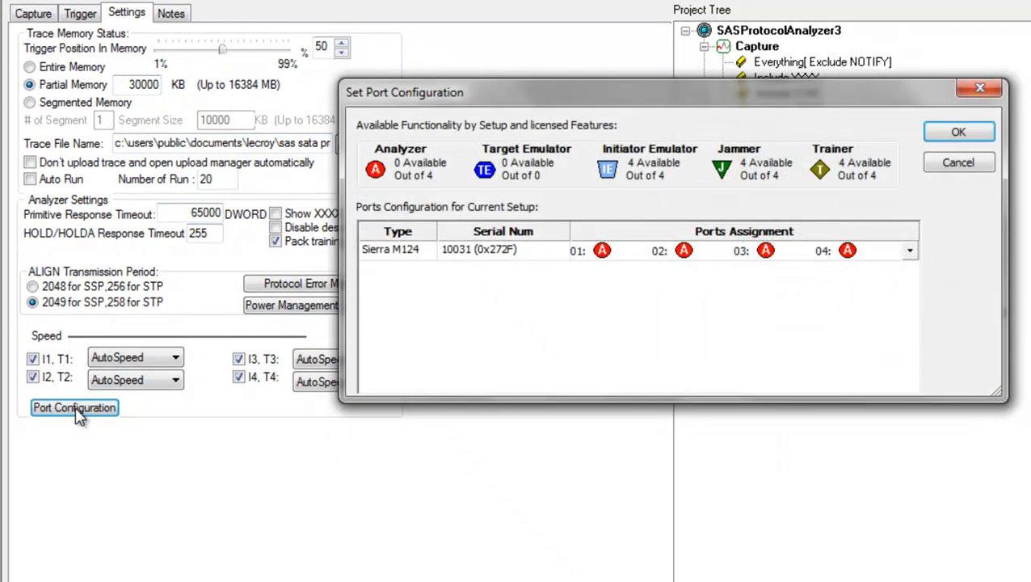
left_click(910, 254)
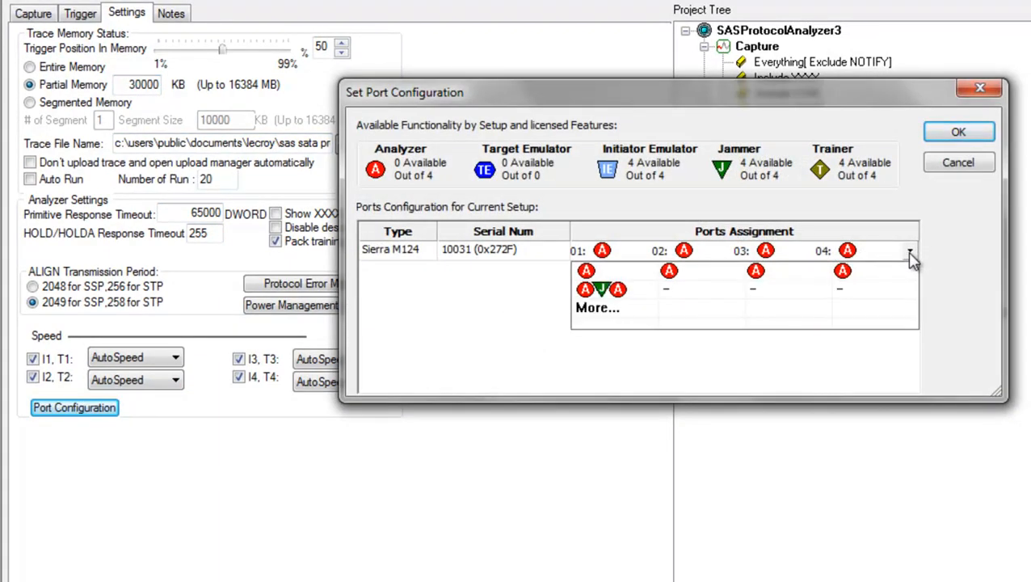
left_click(615, 292)
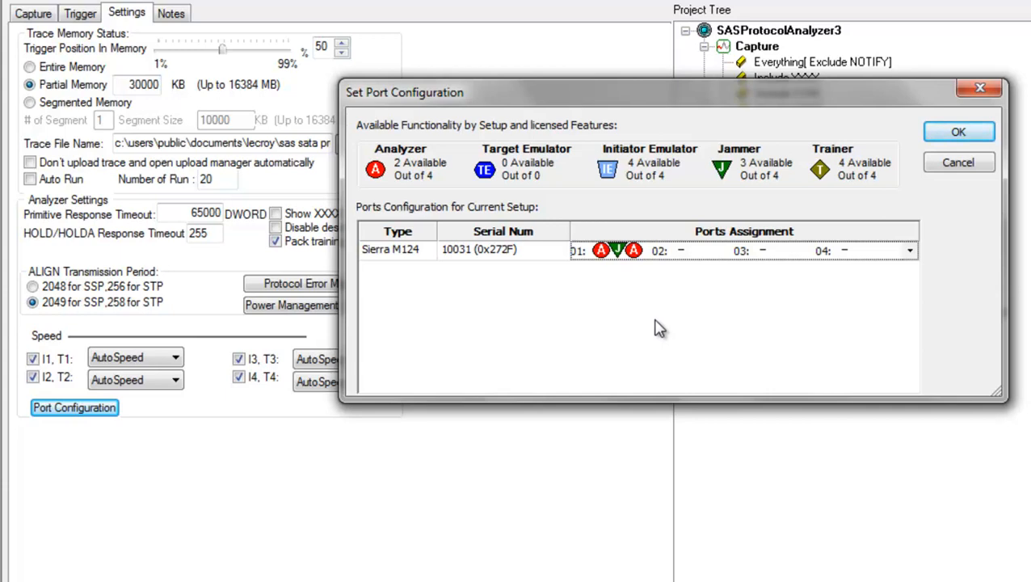
left_click(962, 136)
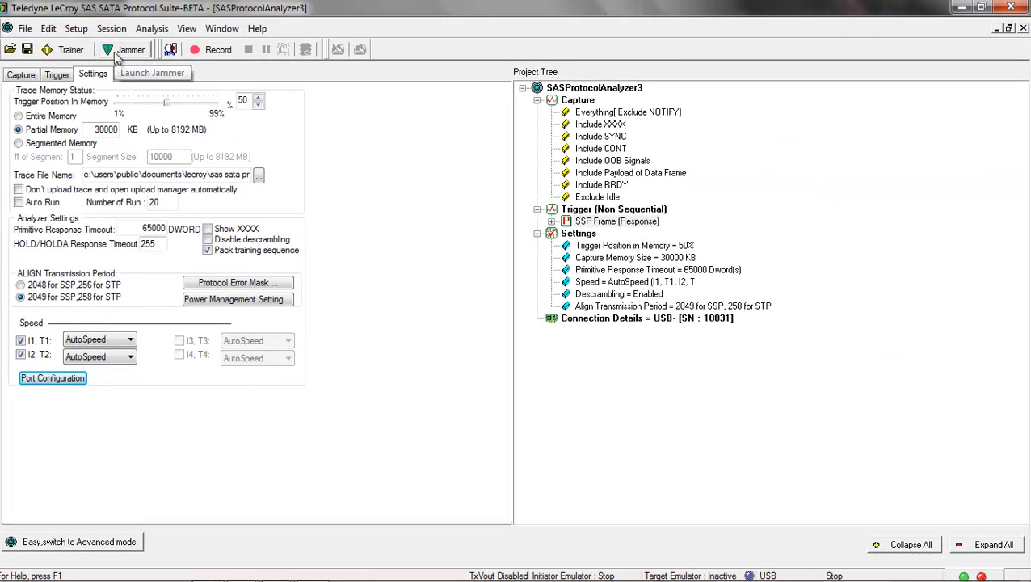
- Launch the InFusion Jammer and create a new scenario in the main library named CHK_Cond_Recovery
left_click(125, 50)
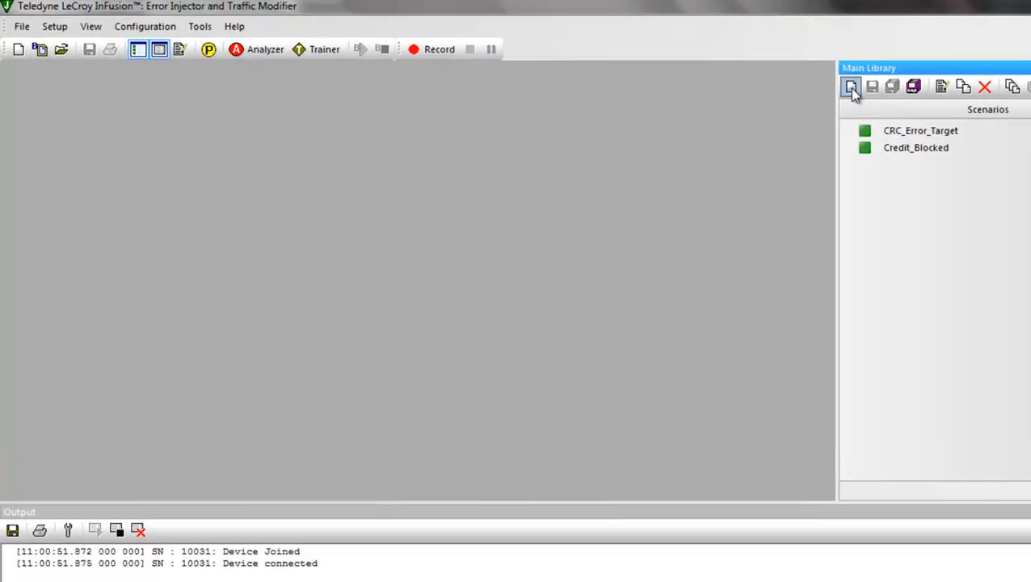
left_click(851, 87)
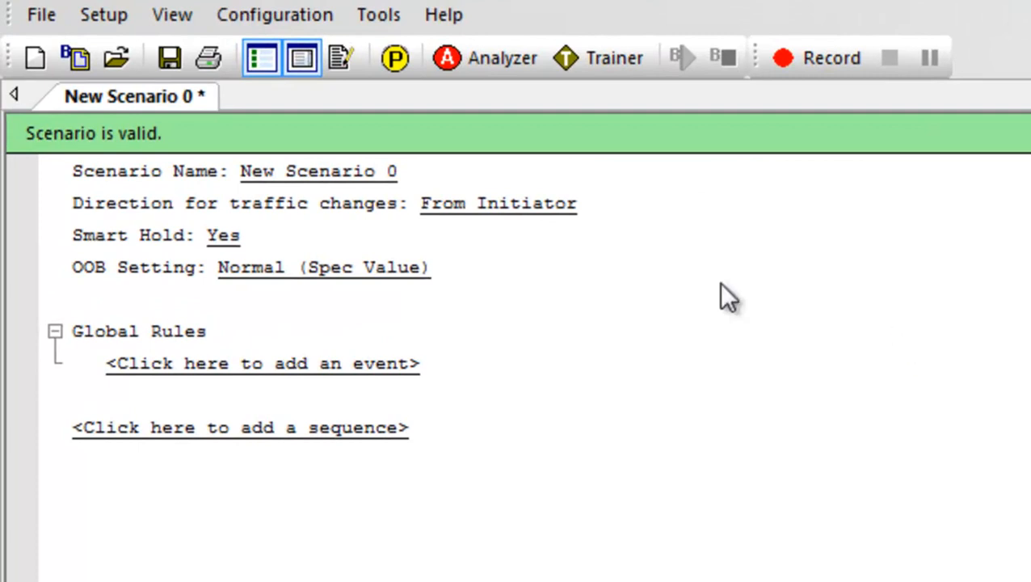
left_click(281, 170)
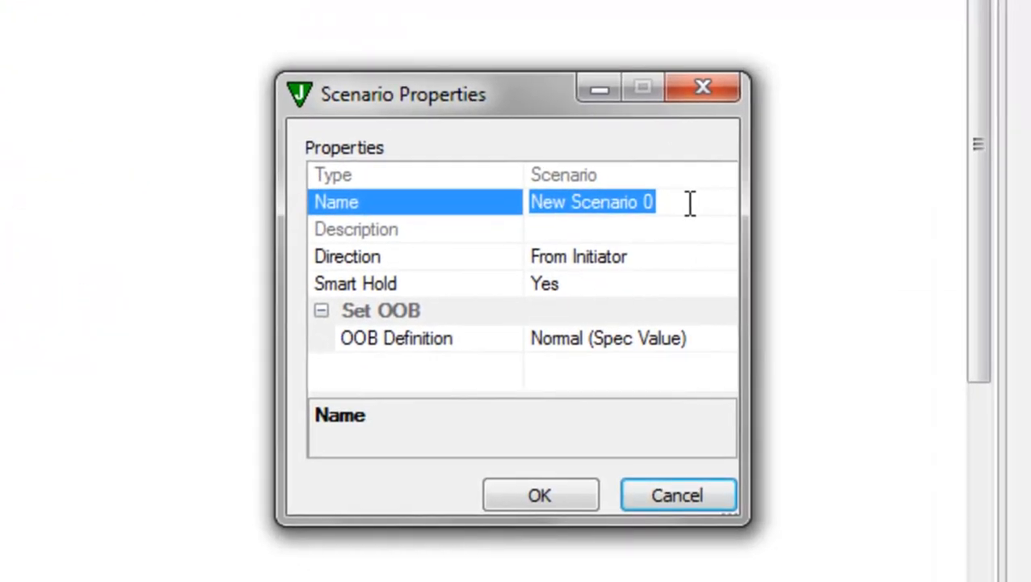
left_click_drag(683, 202, 444, 196)
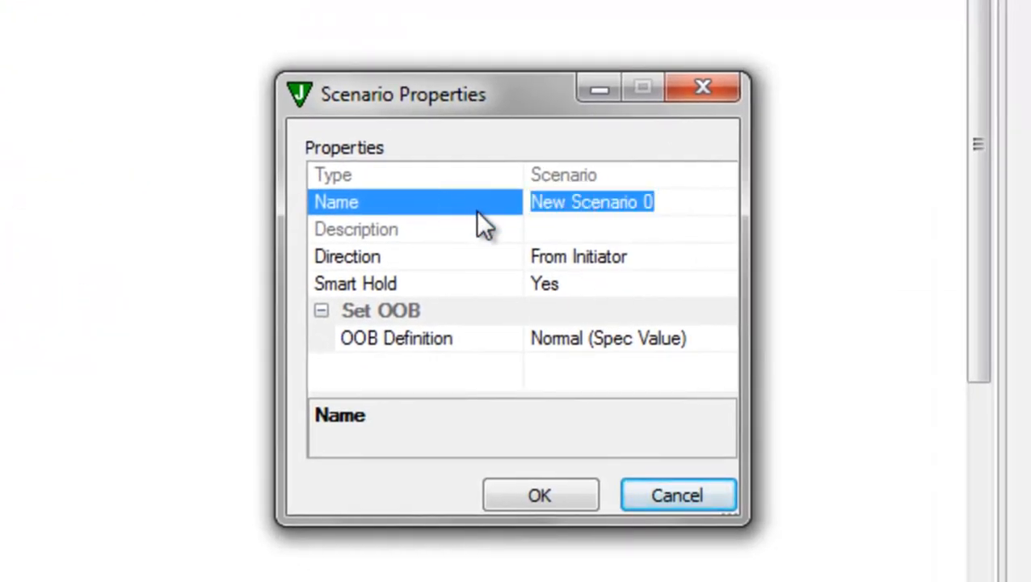
type("CHK_Cond_Recovery")
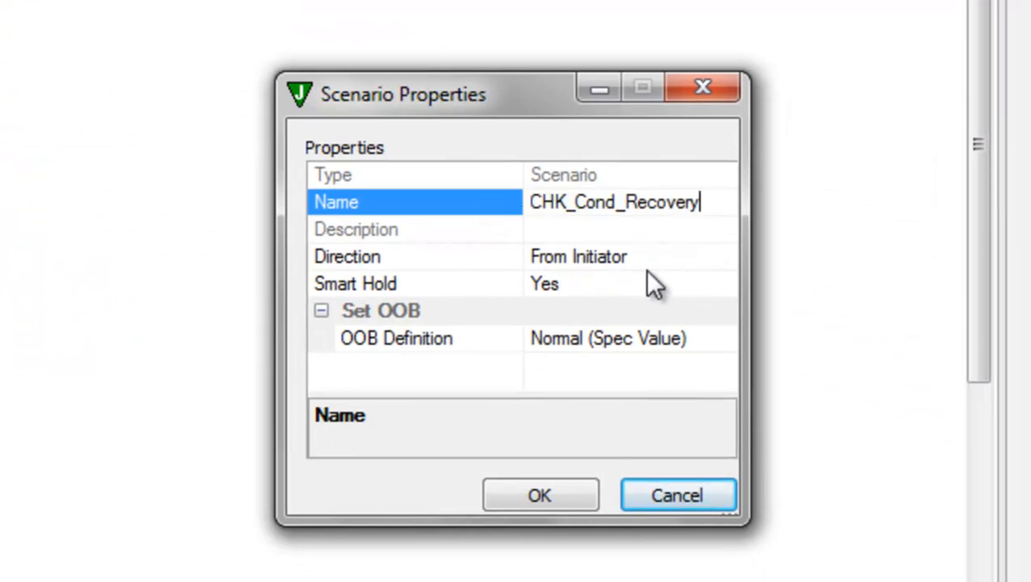
- Set the scenario's direction for traffic changes to From Target
left_click(715, 256)
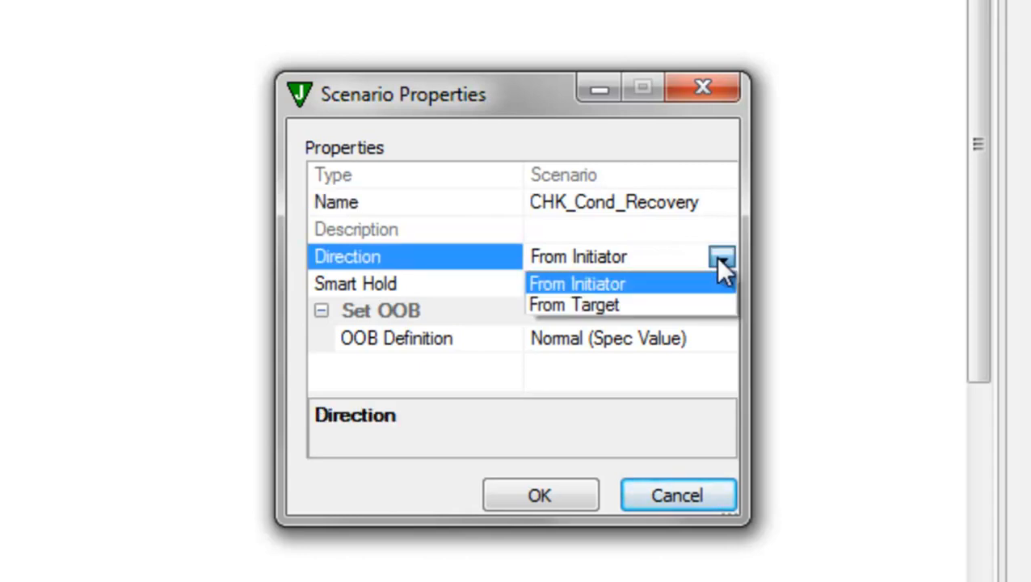
left_click(637, 306)
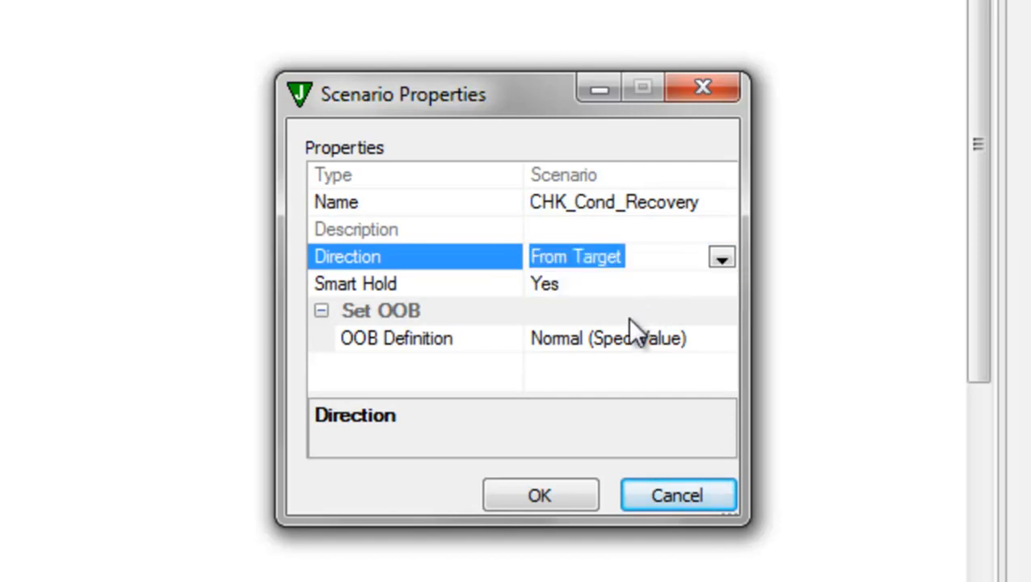
left_click(540, 494)
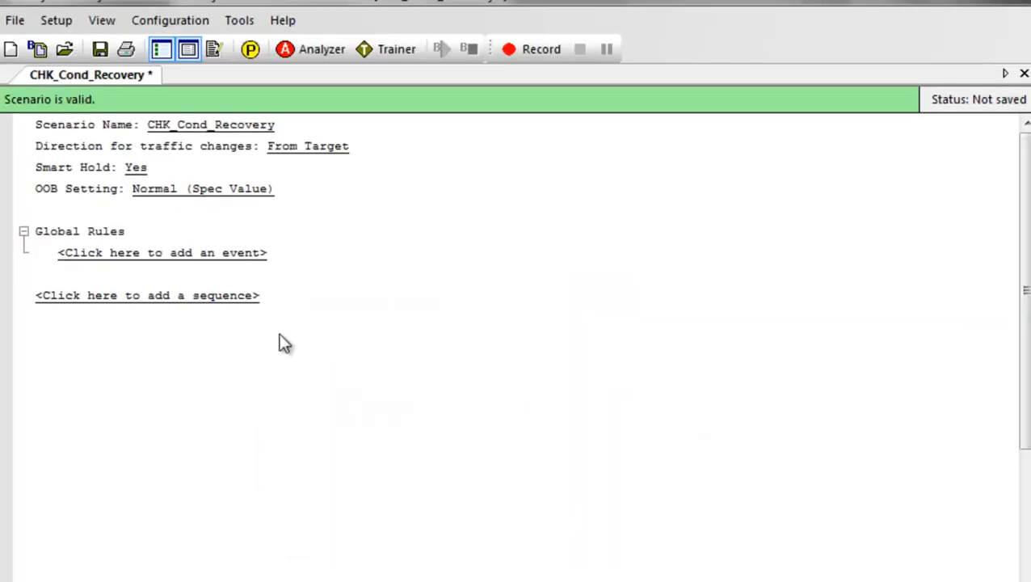
- Add a sequence and define its State 0 event as a SCSI SBC3 command with operation code 0x2A- WRITE (10)
left_click(140, 299)
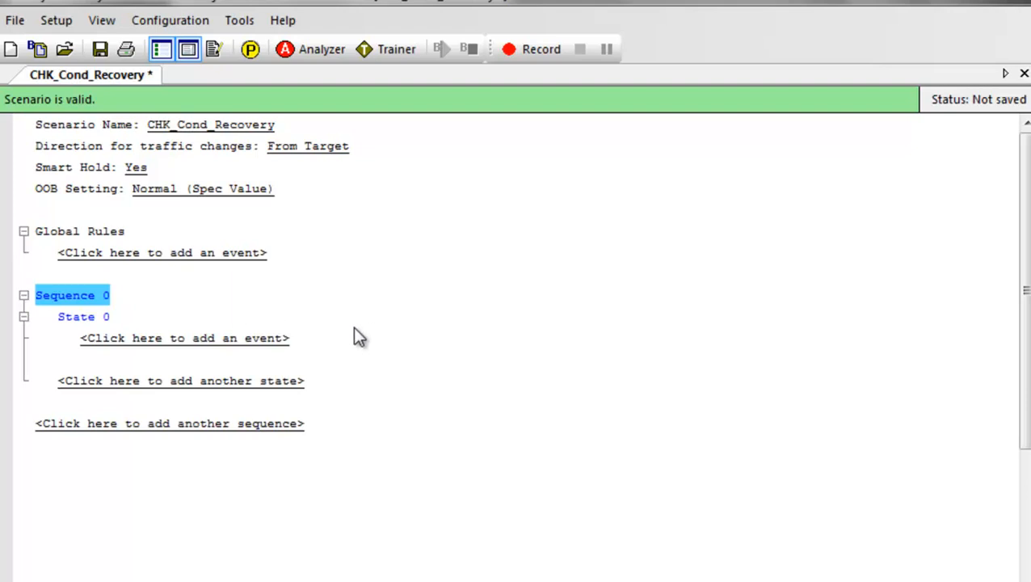
left_click(190, 338)
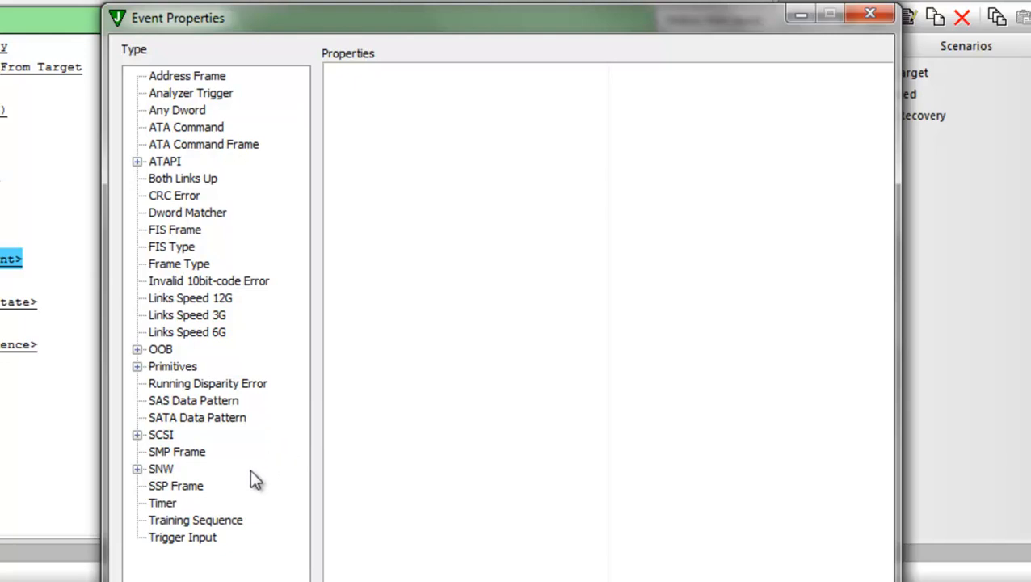
left_click(136, 435)
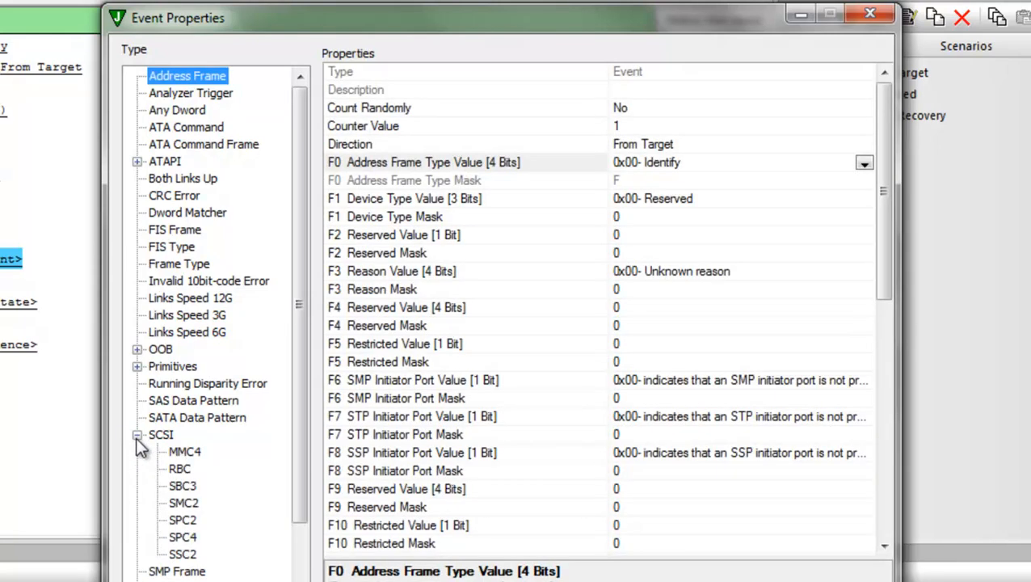
left_click(185, 487)
left_click(881, 165)
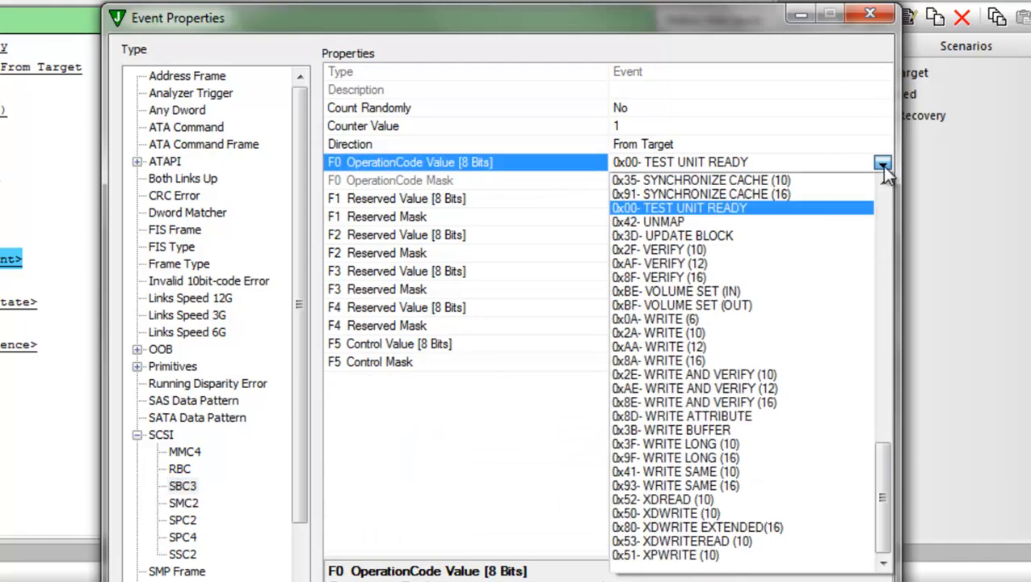
left_click(741, 334)
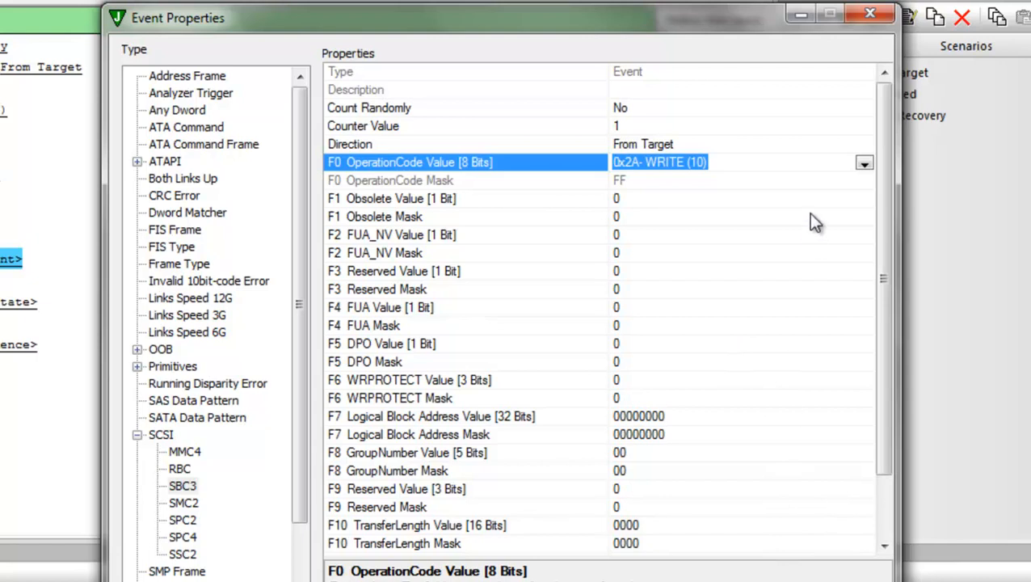
- Set the WRITE (10) event's direction to From Initiator and add it to State 0
left_click(818, 144)
left_click(864, 144)
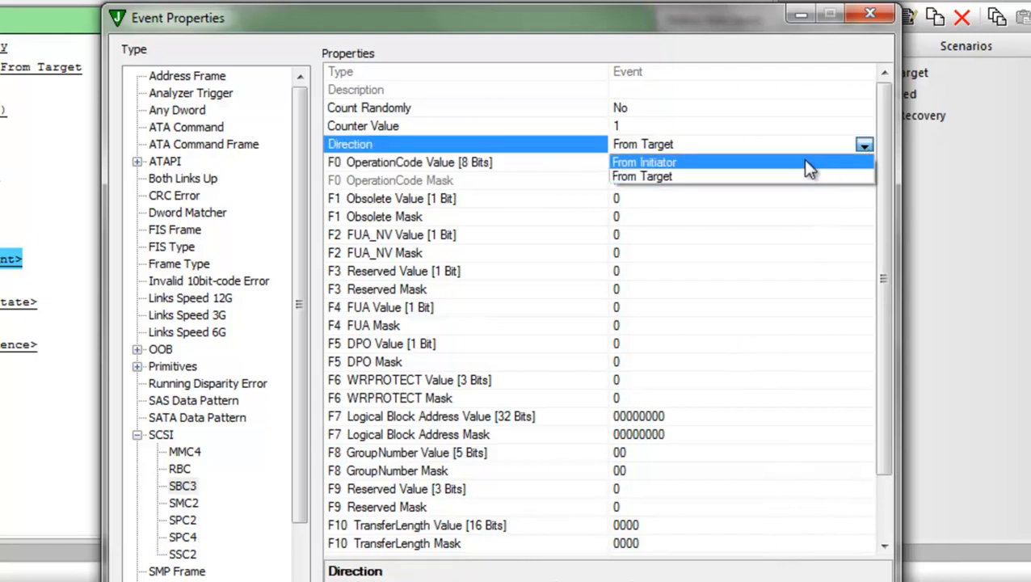
left_click(729, 163)
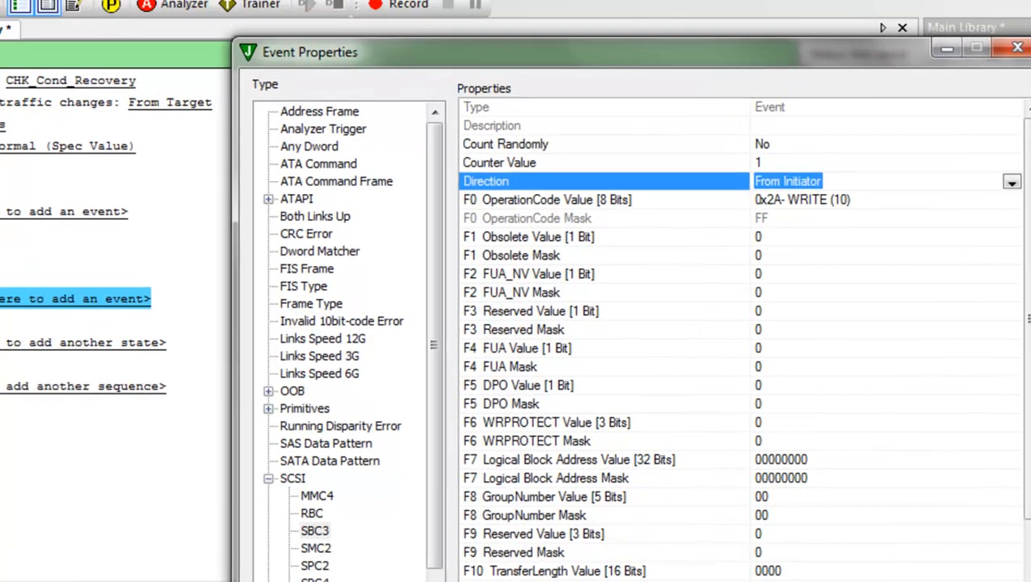
key("Return")
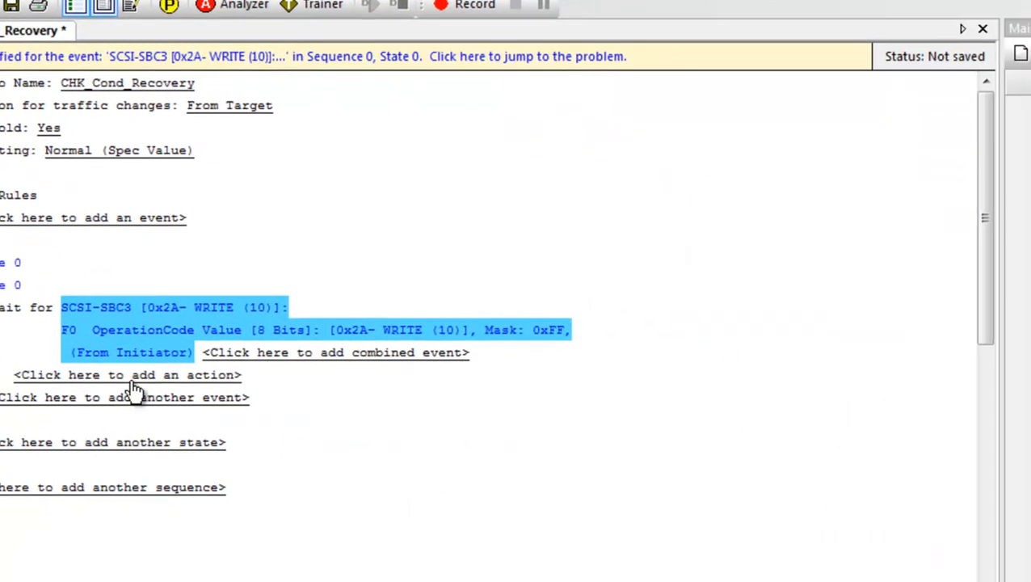
- Add an action to the WRITE (10) event that branches to a new state, State 1
left_click(206, 417)
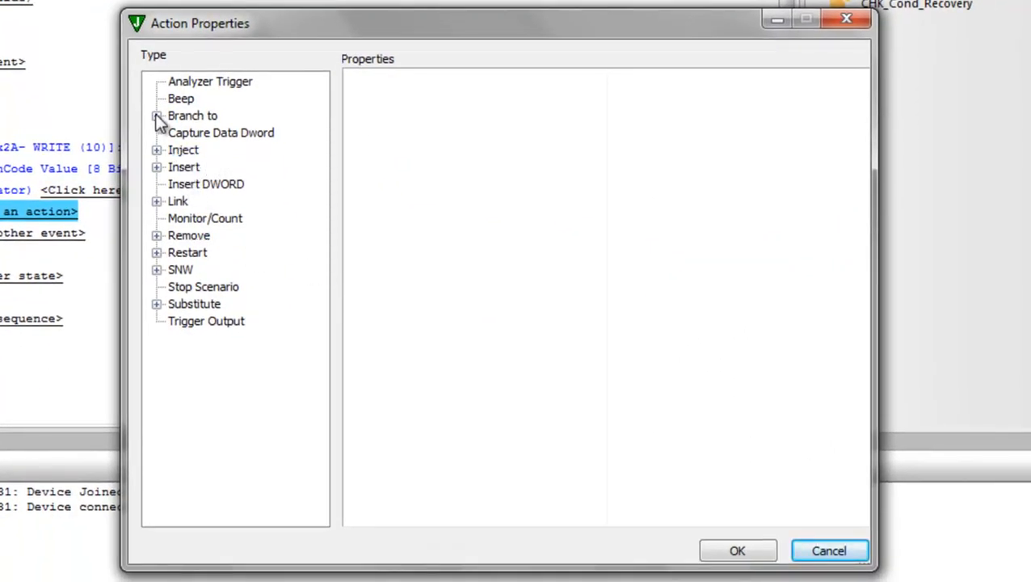
left_click(157, 116)
left_click(215, 150)
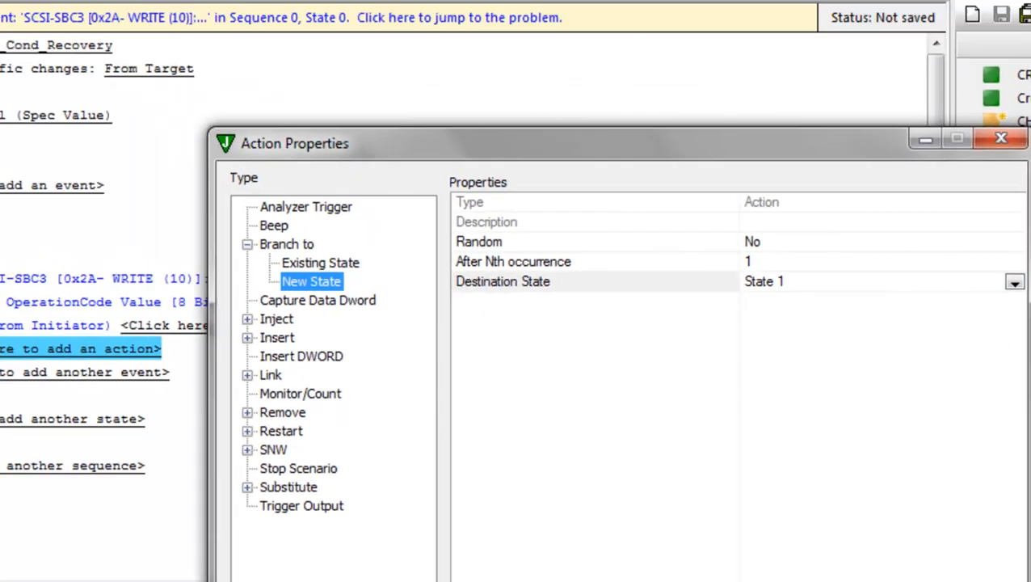
left_click(881, 578)
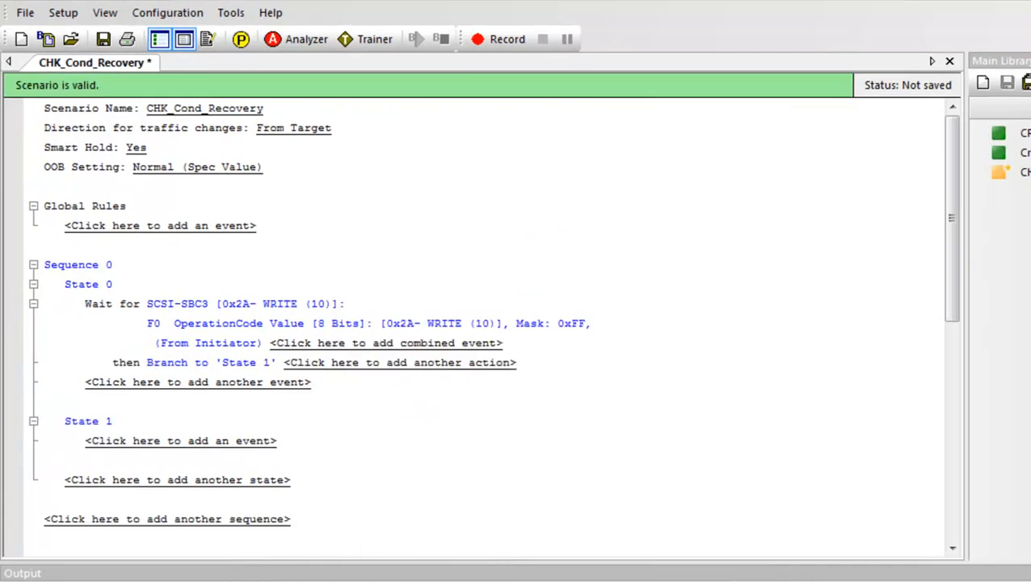
- Add an SSP Frame event to State 1 with the frame type value 0x07- Response
left_click(243, 442)
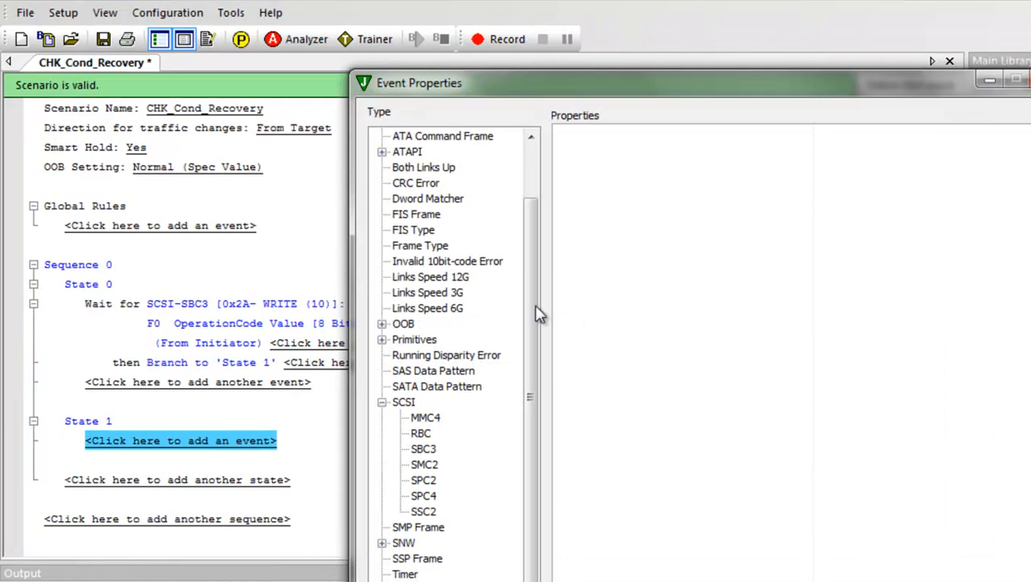
left_click(408, 559)
left_click(1030, 216)
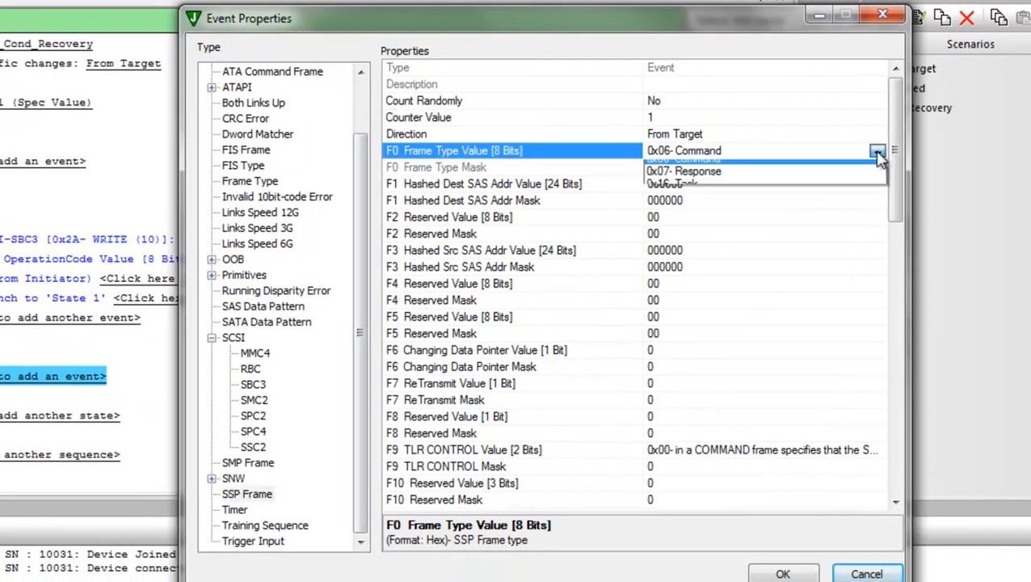
left_click(737, 204)
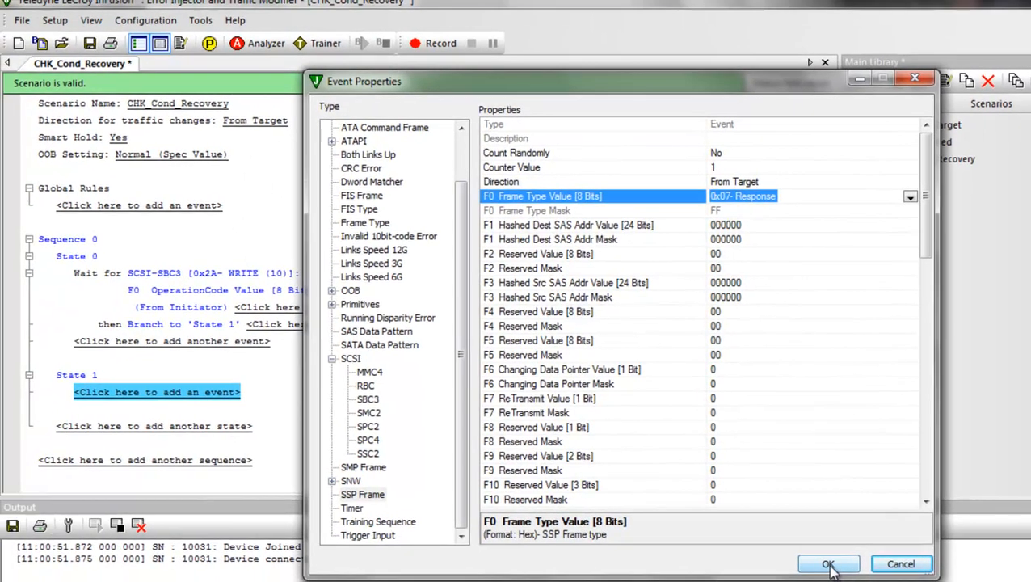
left_click(829, 565)
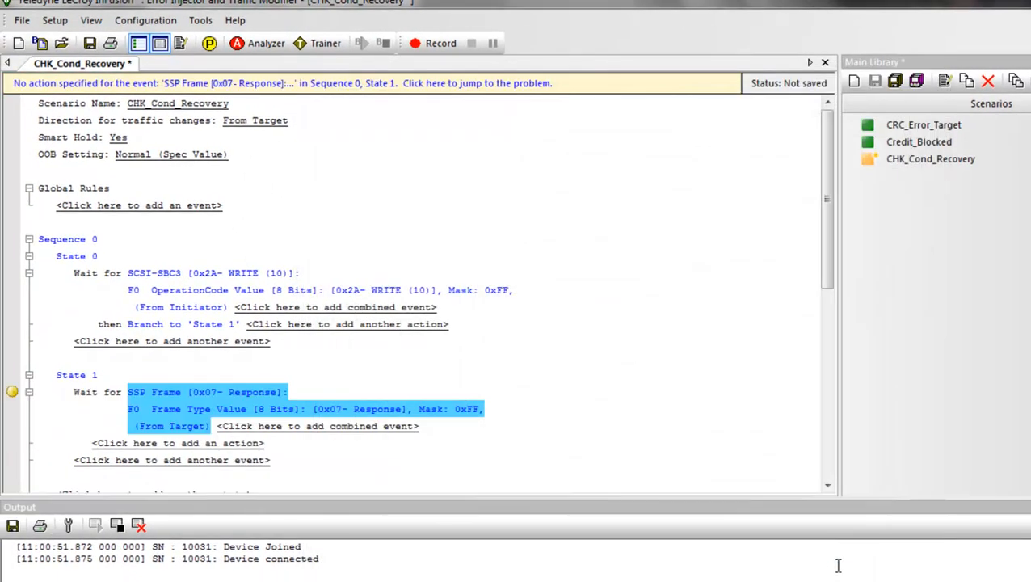
- Add a Substitute Data Dword action to State 1's SSP Frame event, using Custom Mask and Offset with offset 8
left_click(215, 445)
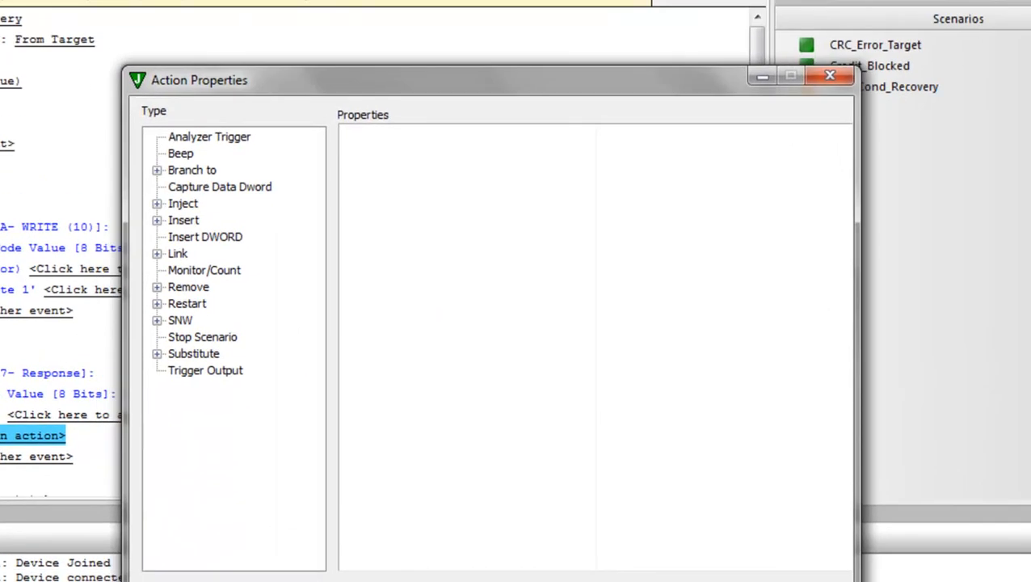
left_click(157, 354)
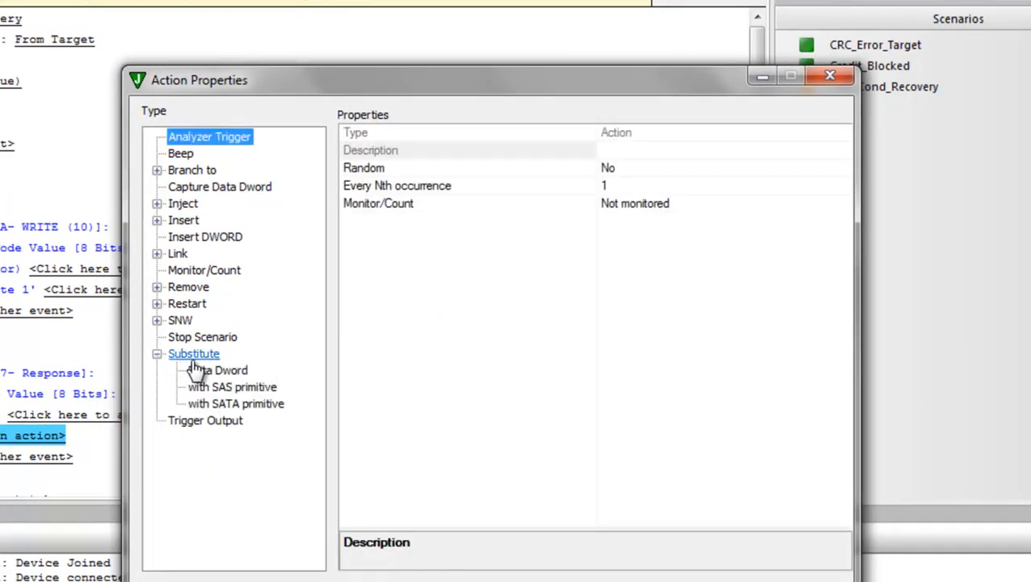
left_click(216, 370)
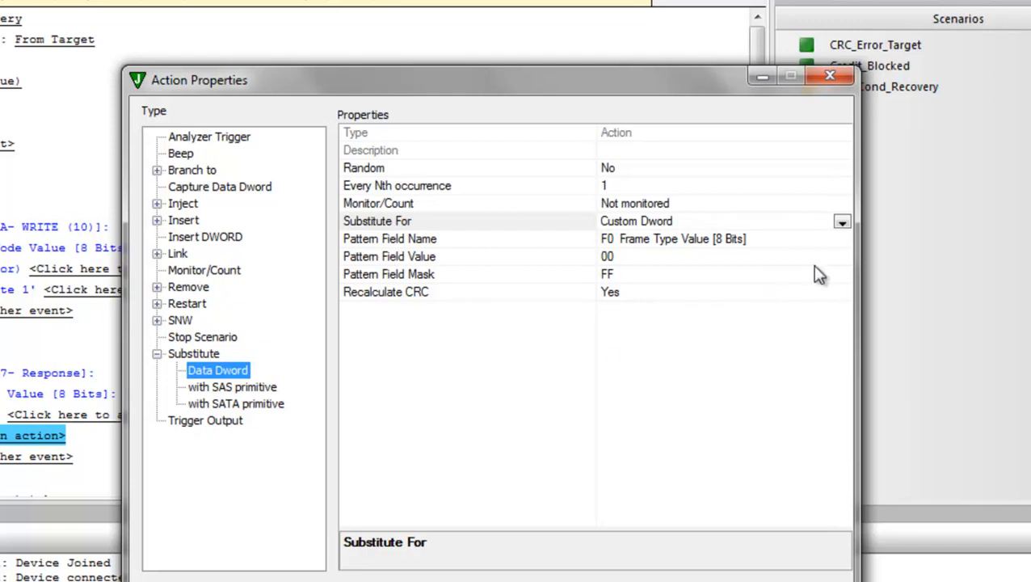
left_click(845, 239)
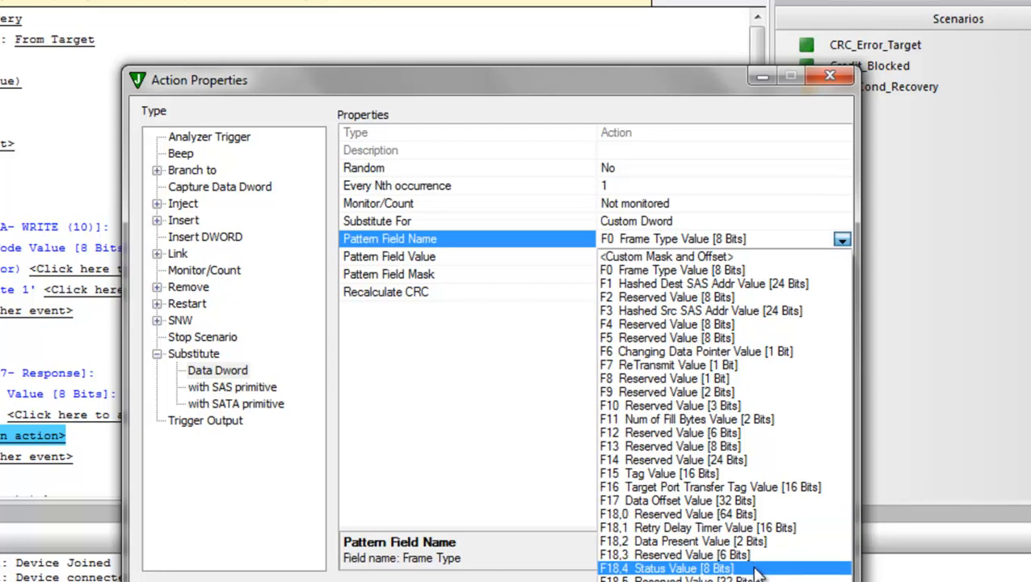
left_click(708, 255)
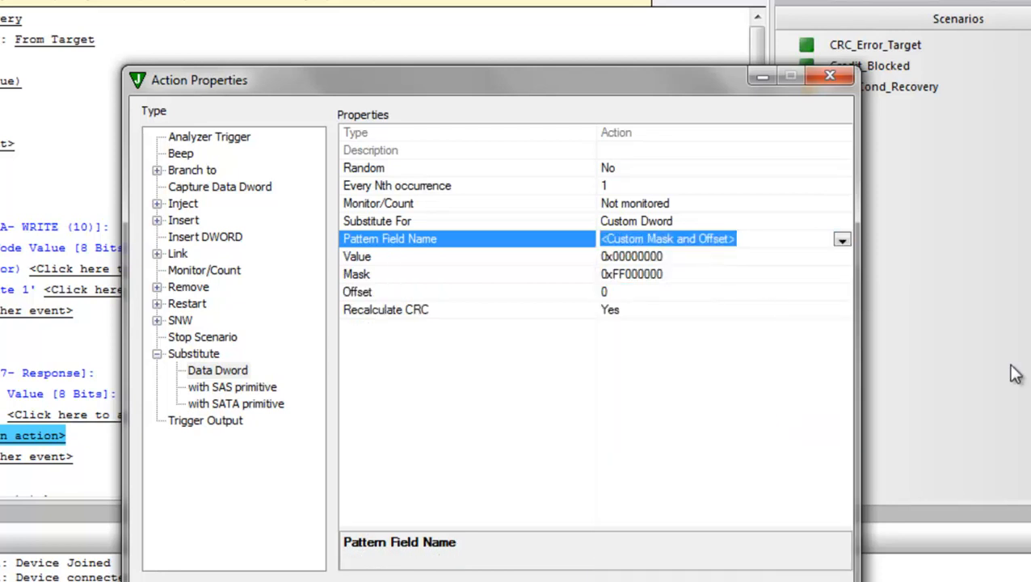
left_click(638, 292)
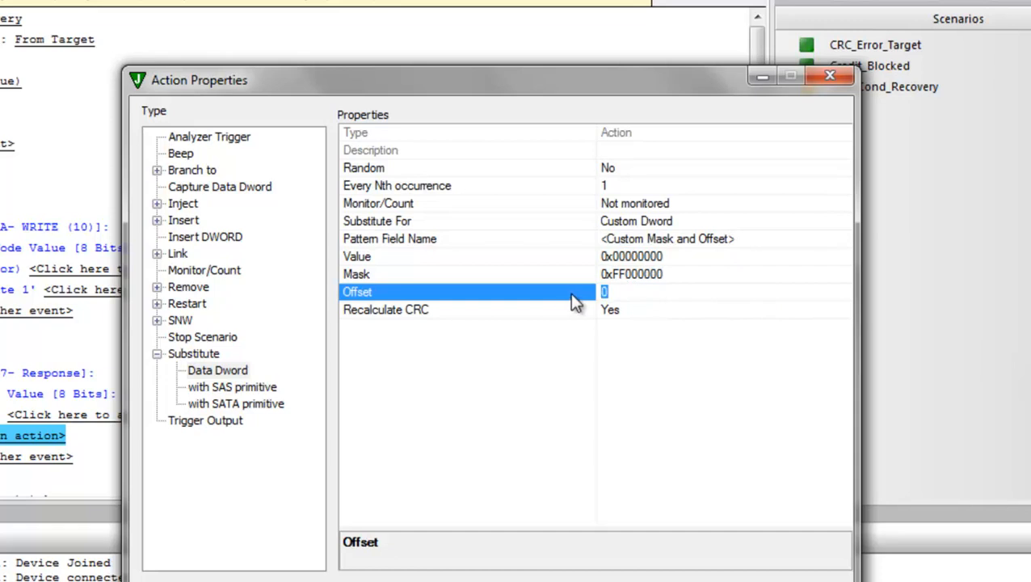
type("8")
- Set the substitution value to 0x00000202 and the mask to 0x0000FFFF, and add the action to the event
left_click(684, 256)
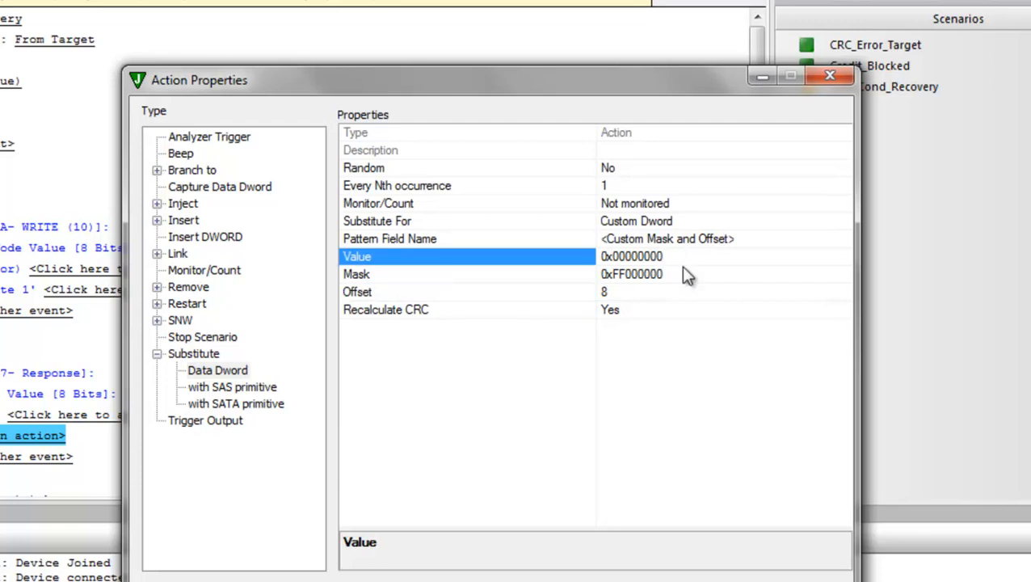
key("BackSpace")
key("BackSpace")
key("BackSpace")
type("2")
left_click(679, 275)
left_click_drag(677, 275, 613, 277)
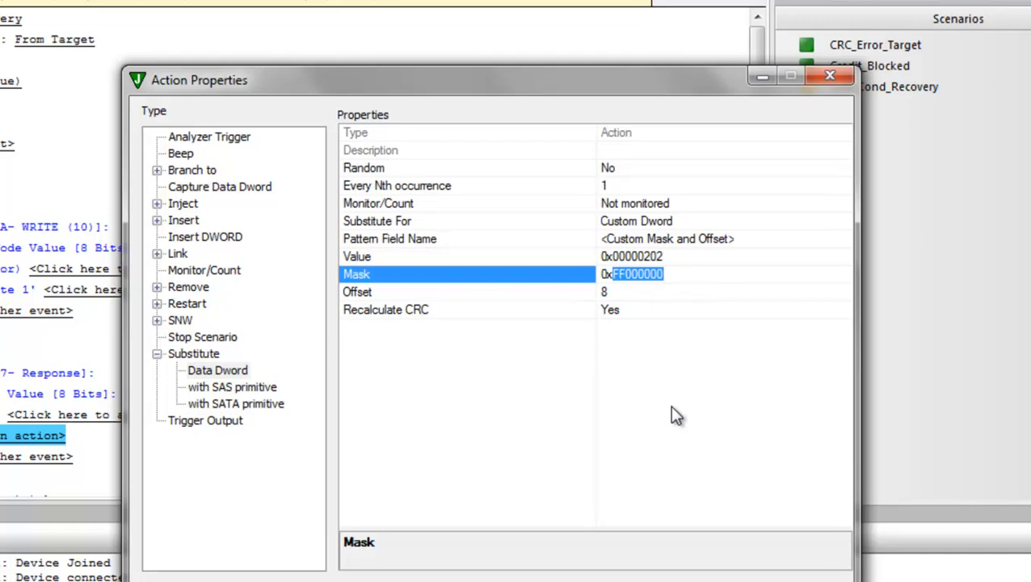
type("0000")
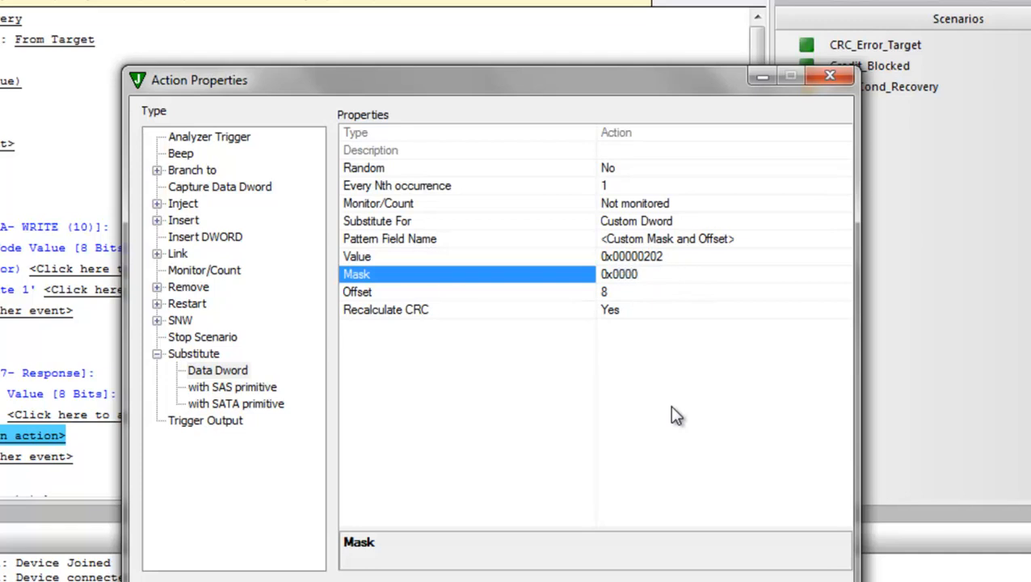
type("FFFF")
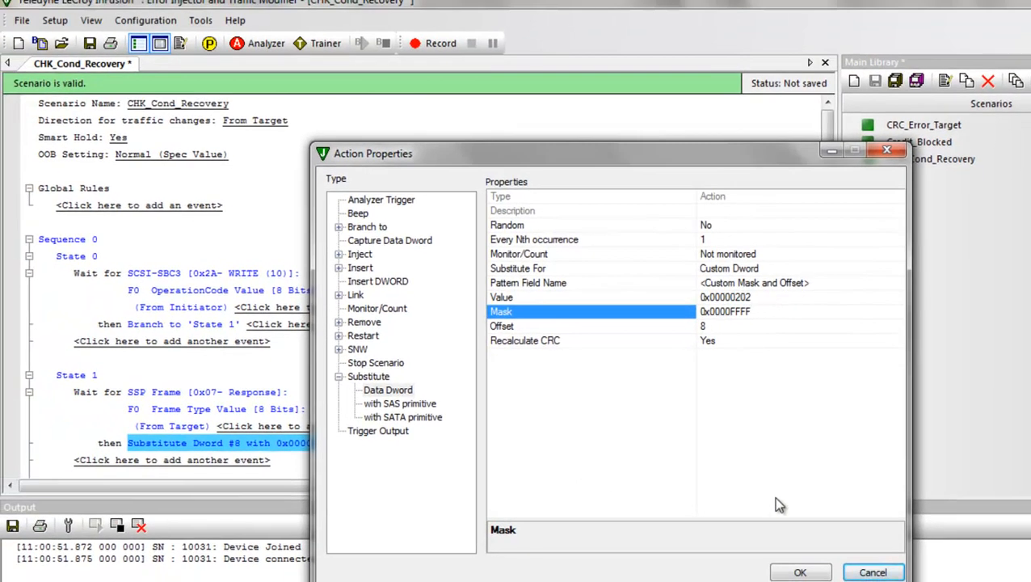
left_click(800, 572)
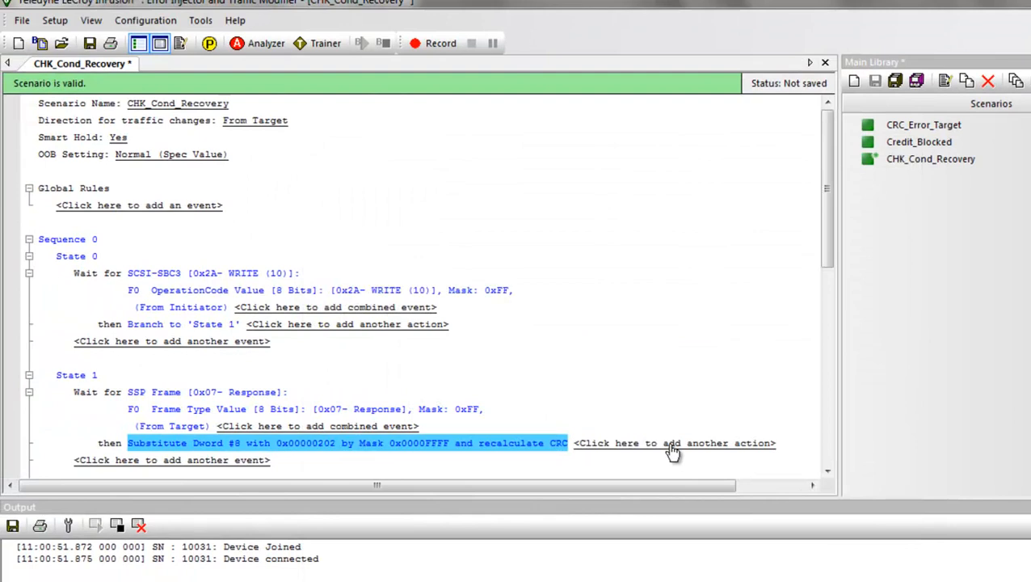
- Create another Substitute Data Dword action for the State 1 event, targeting the pattern field F18,6 Sense Data Len Value [32 Bits]
left_click(675, 445)
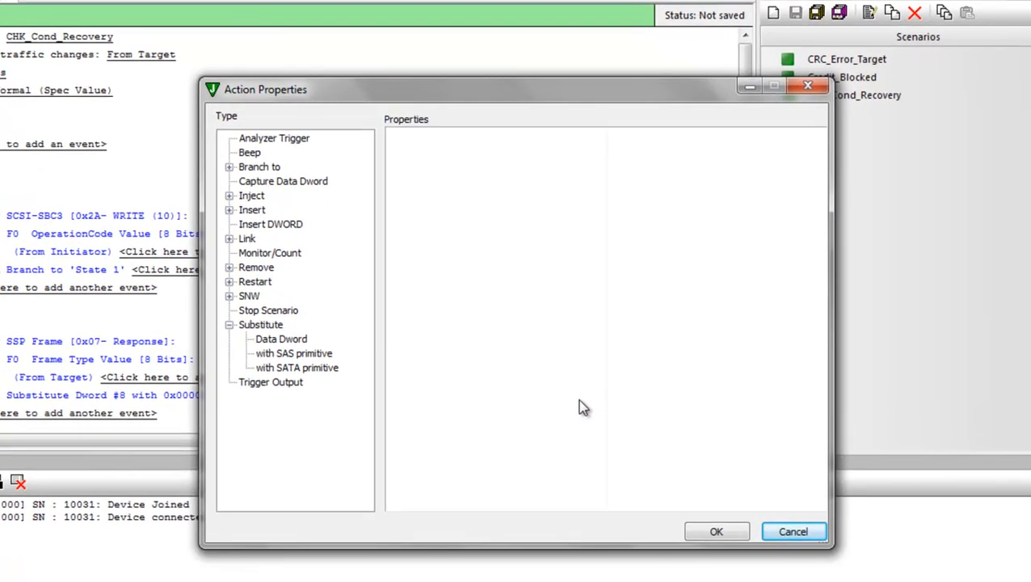
left_click(298, 351)
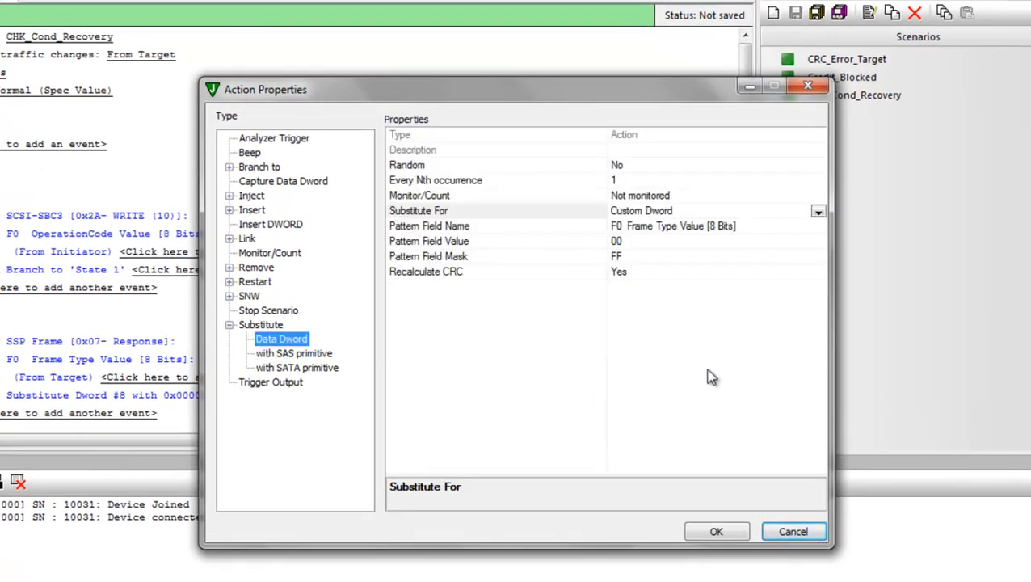
left_click(817, 227)
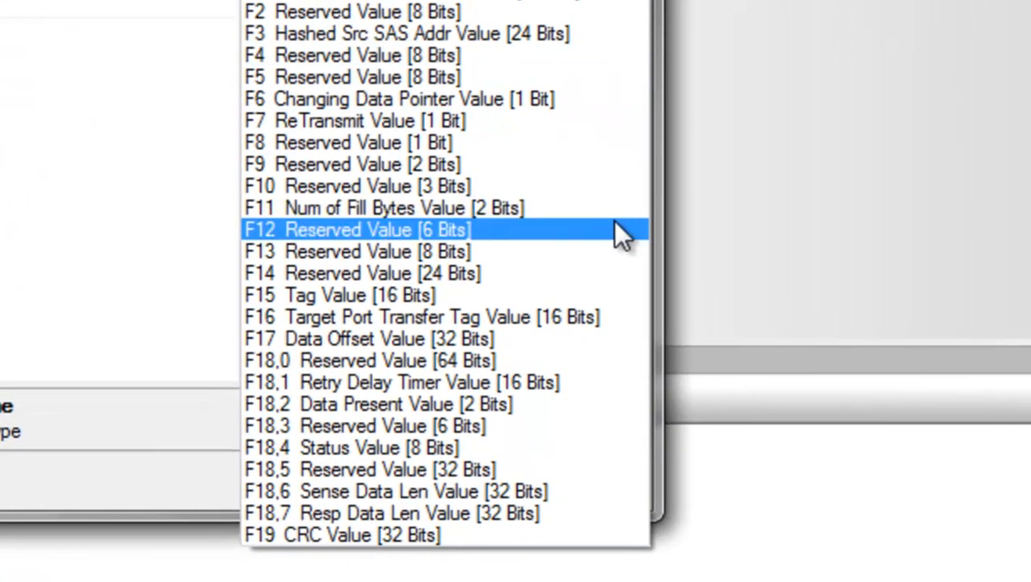
left_click(573, 490)
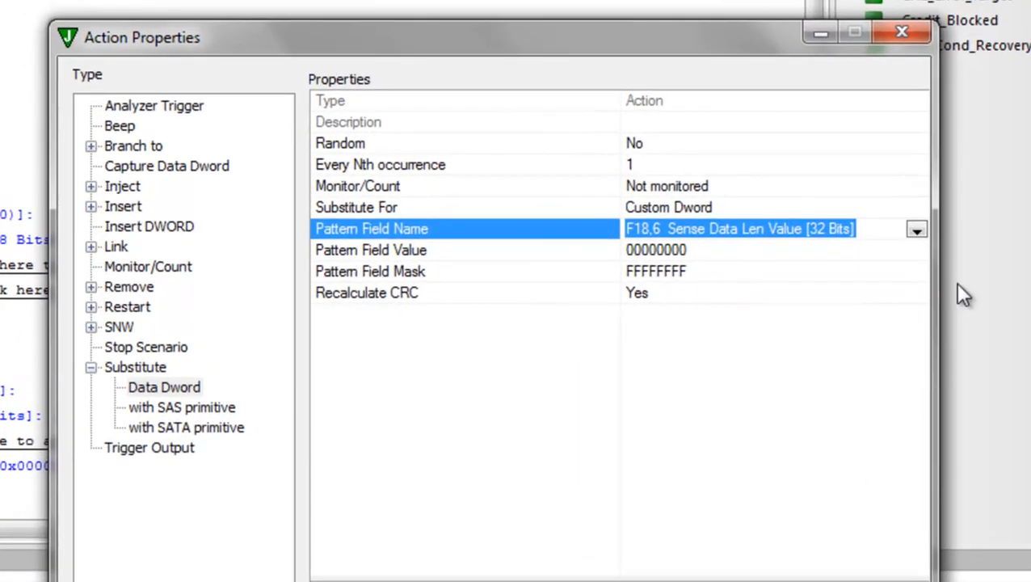
- Set the Sense Data Len field's value to 00000012 and its mask to 000000FF, and accept the action
left_click(794, 251)
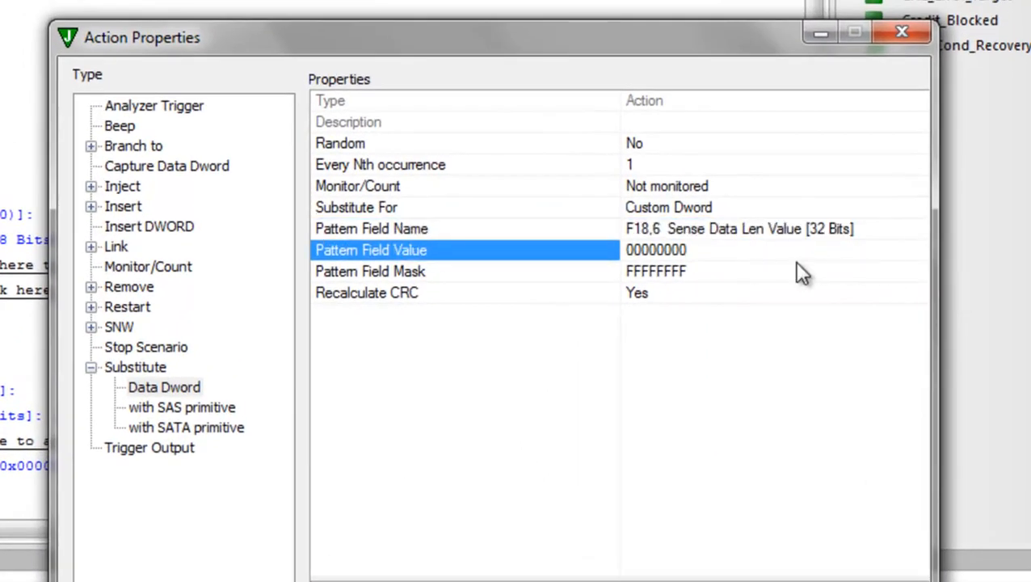
key("BackSpace")
key("BackSpace")
type("12")
left_click(702, 272)
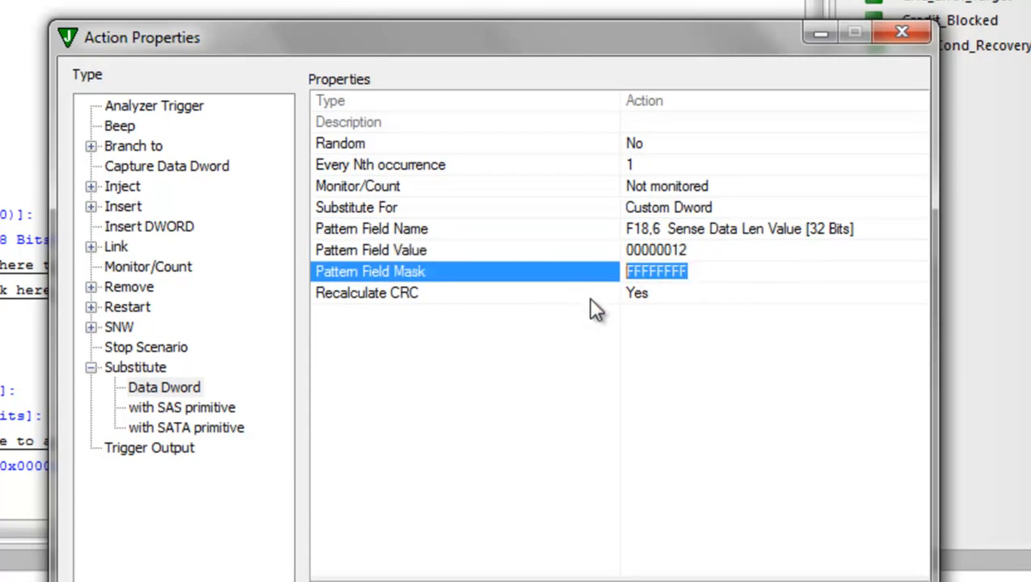
type("000000")
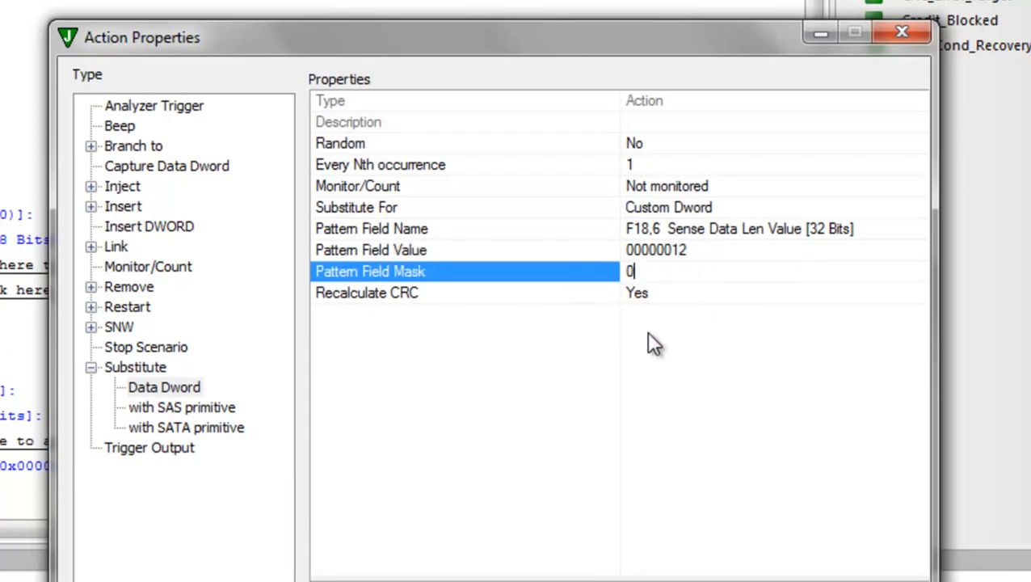
type("FF")
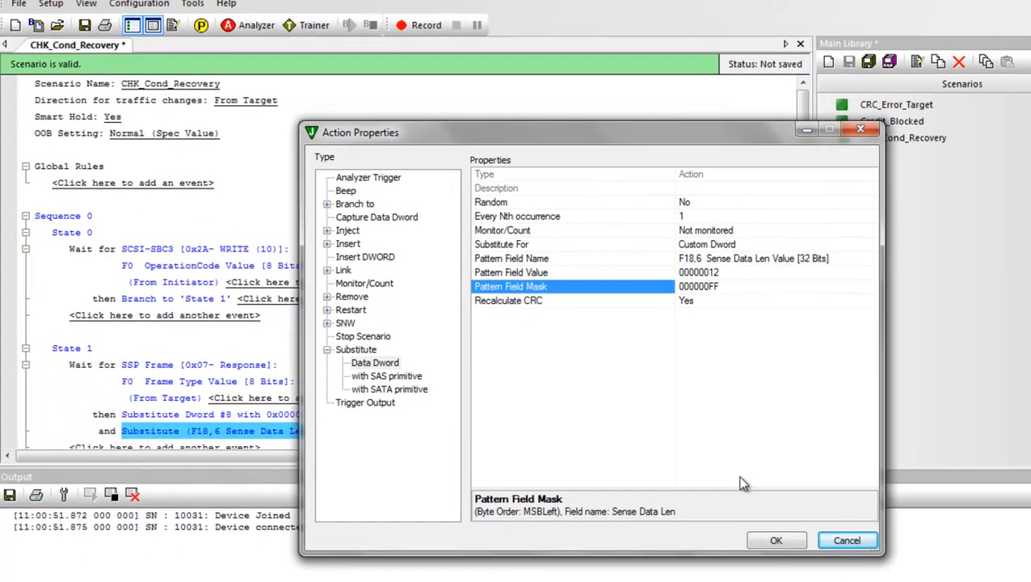
left_click(672, 524)
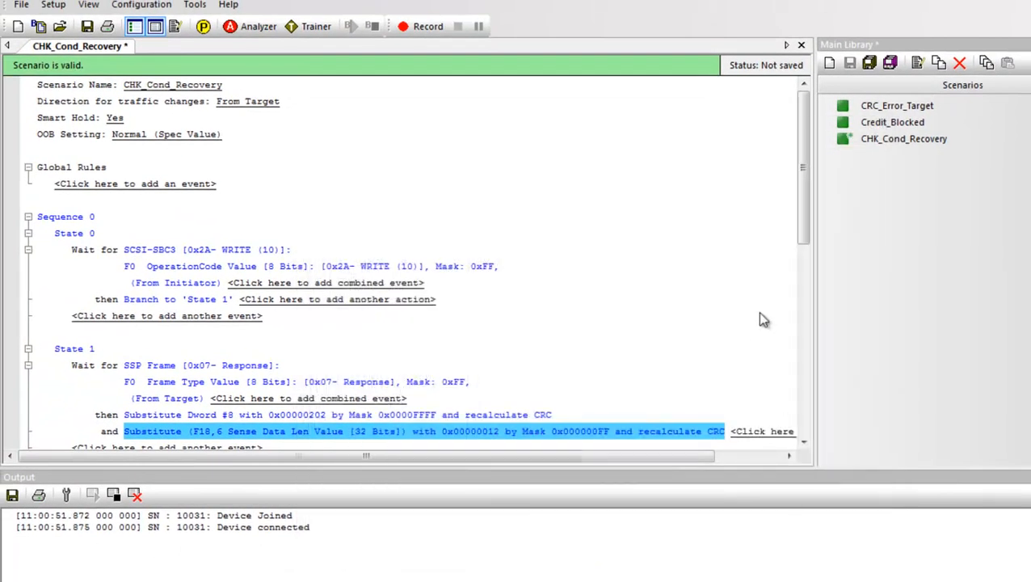
- Create a third State 1 action, Insert DWORD, positioned by Offset from Frame Start with offset 11
left_click_drag(808, 231, 808, 283)
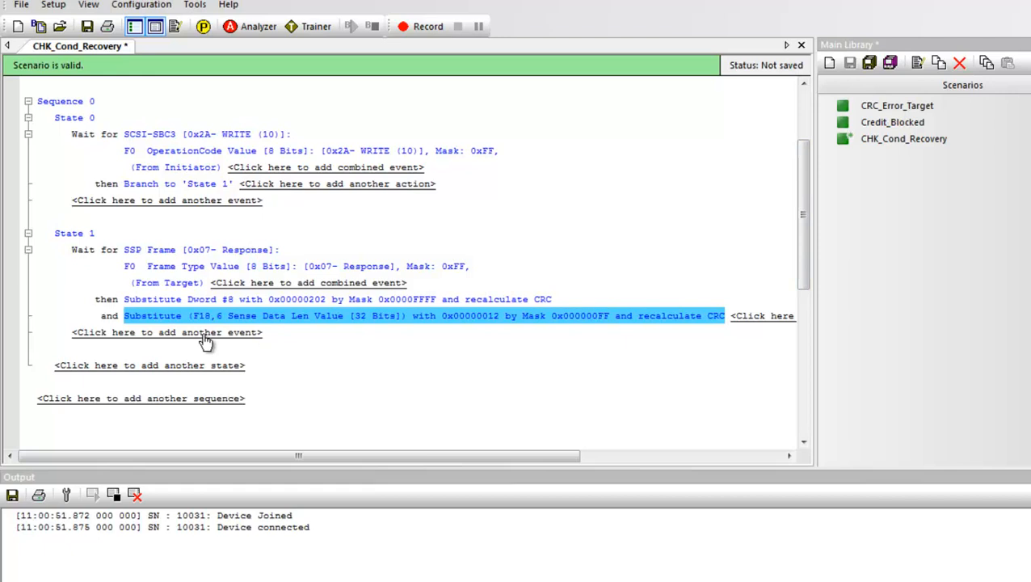
left_click(773, 320)
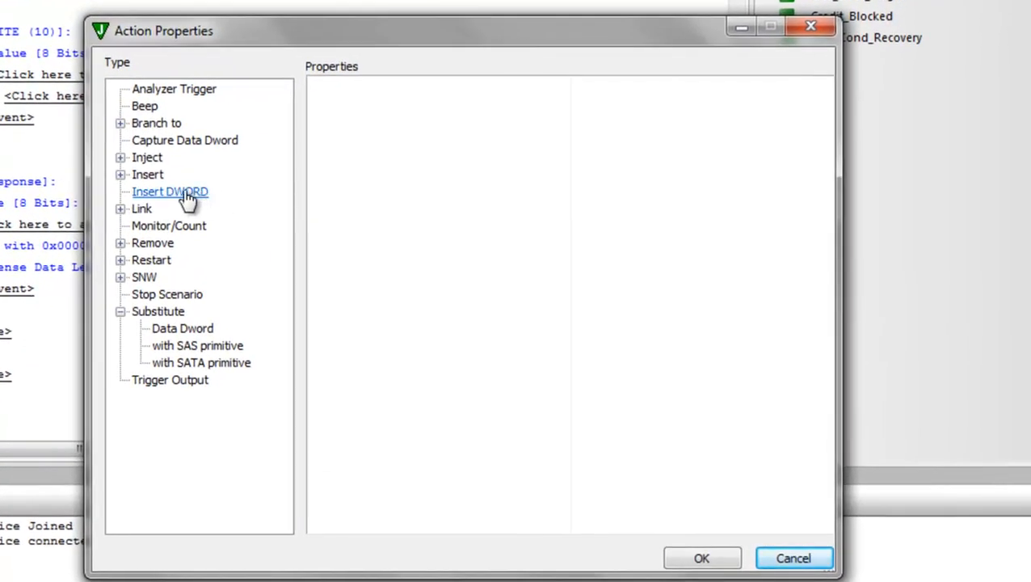
left_click(379, 259)
left_click(186, 194)
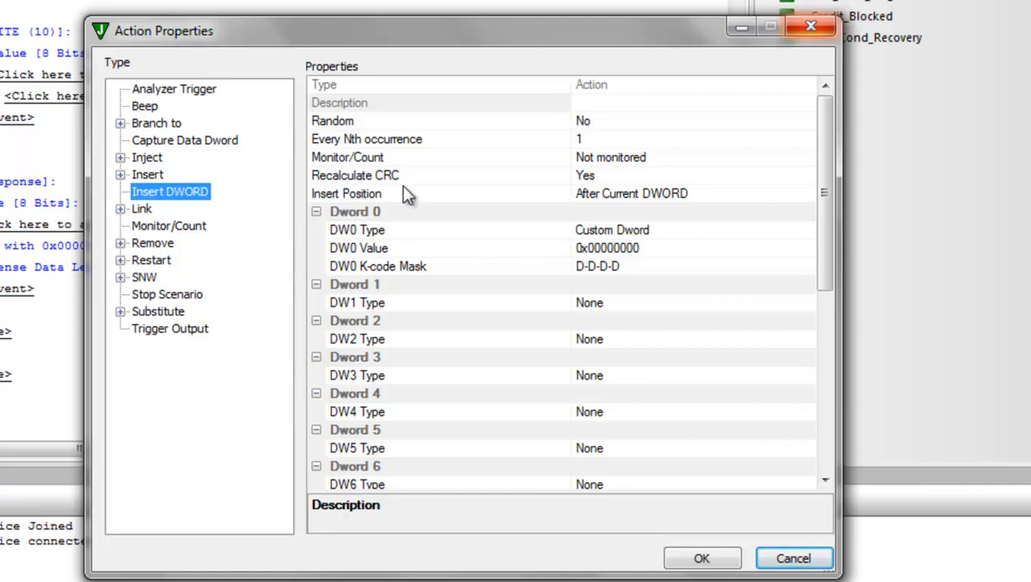
left_click(804, 197)
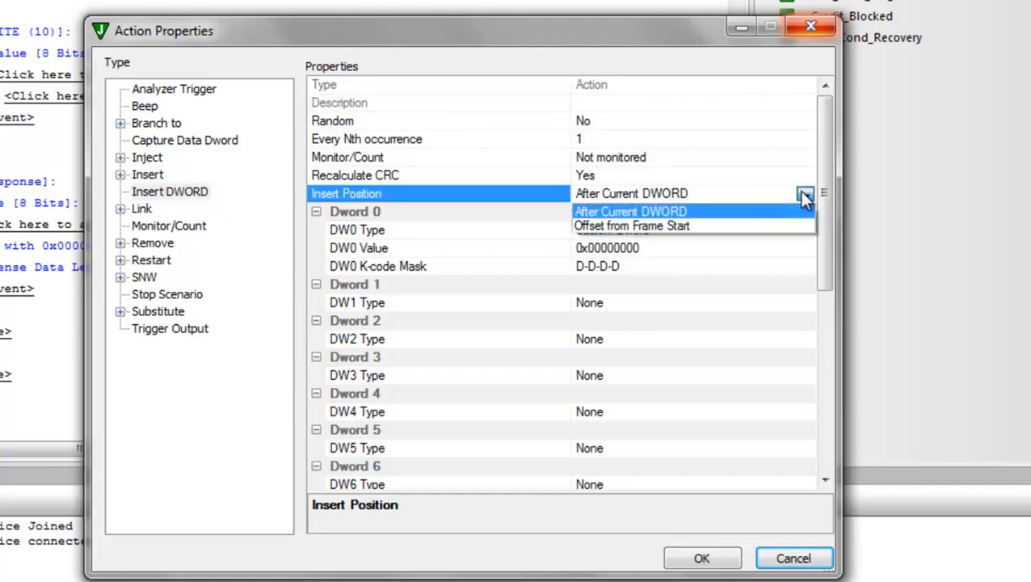
left_click(667, 227)
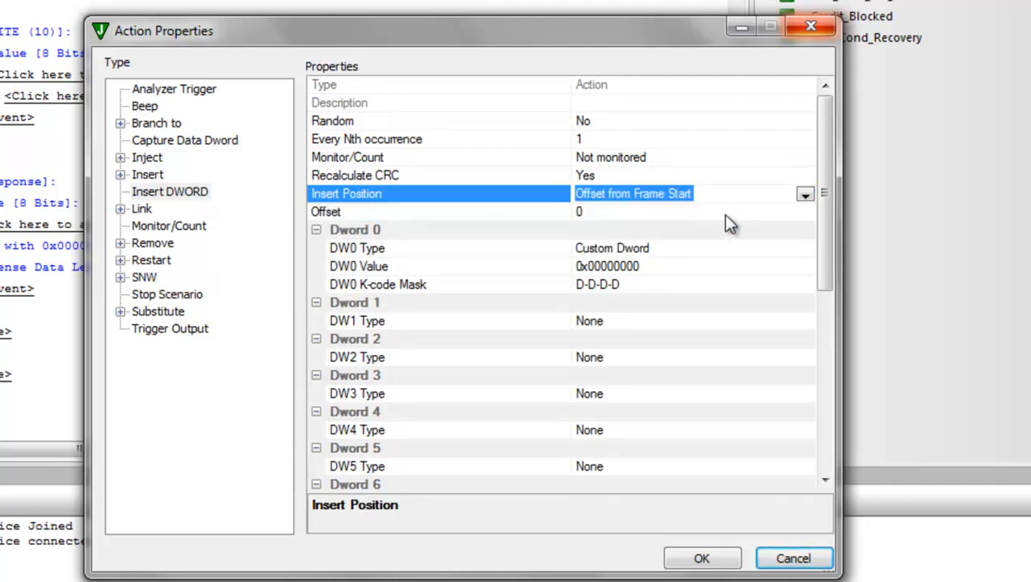
left_click(546, 211)
type("11")
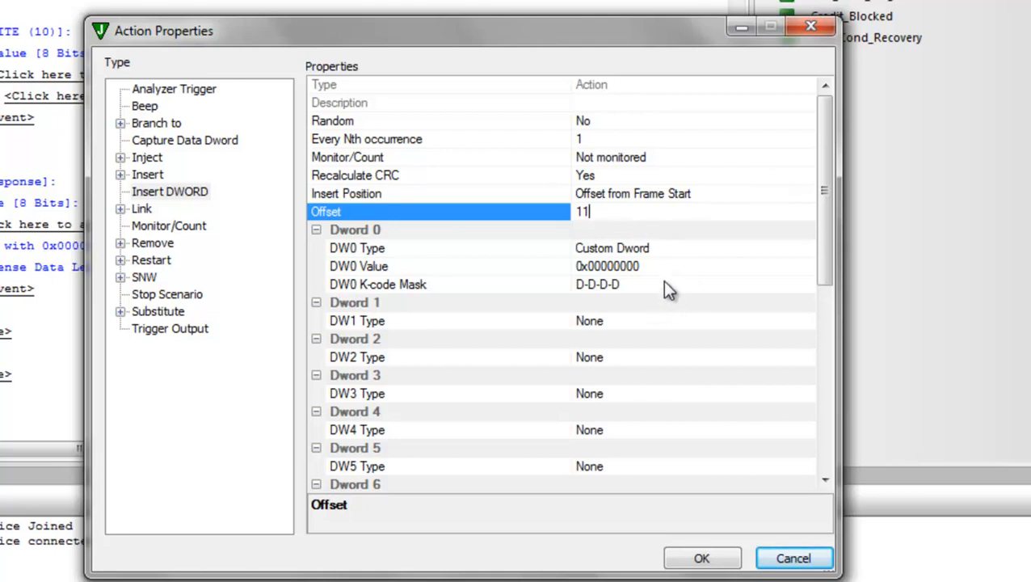
- Set the value of Dword 0 in the Insert DWORD action to 0x700000B0
left_click(648, 268)
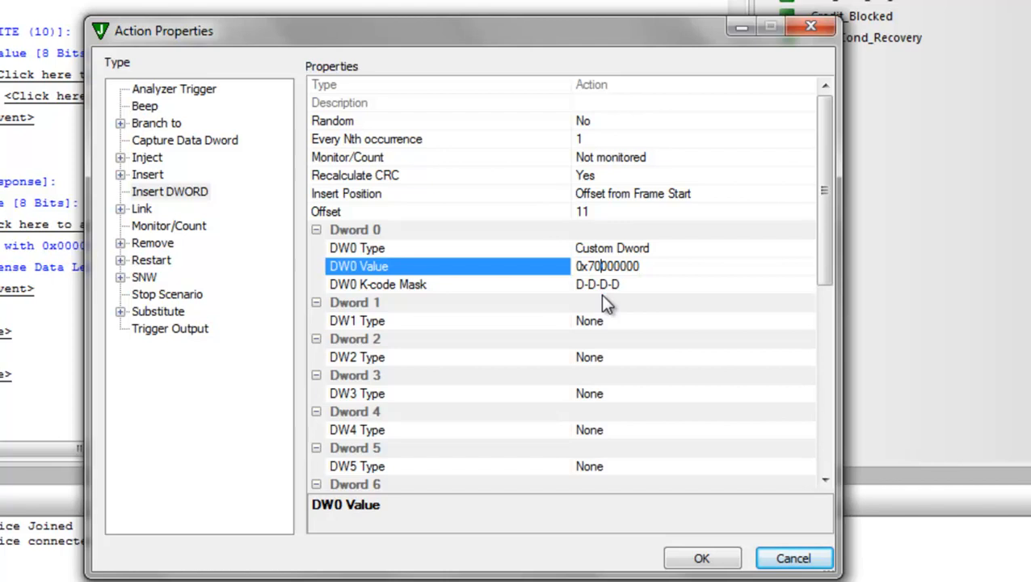
left_click(635, 265)
key("Left")
type("B")
left_click(655, 265)
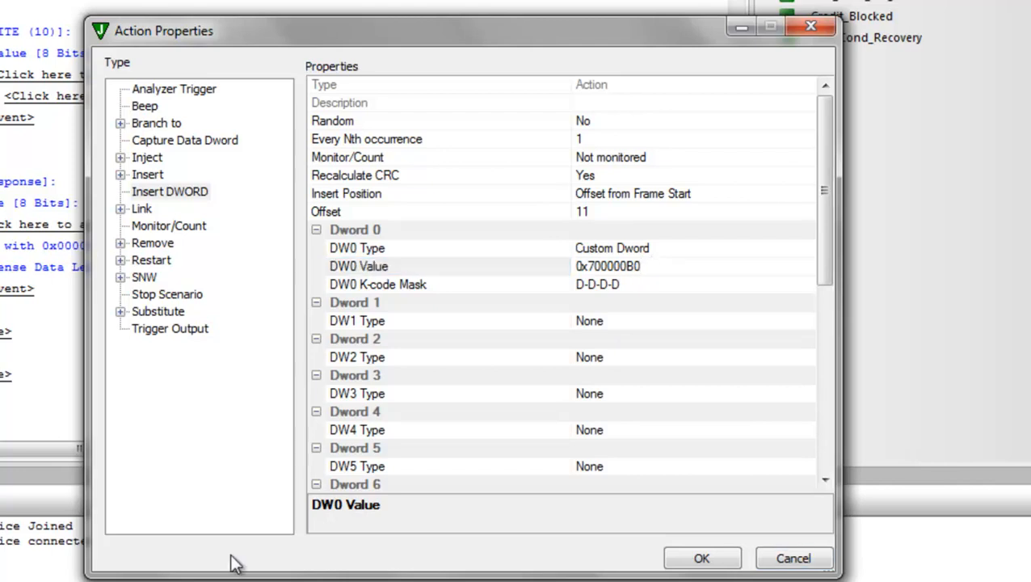
- Make Dword 1 a Custom Dword with the value 0x0000000A
left_click(808, 325)
left_click(805, 322)
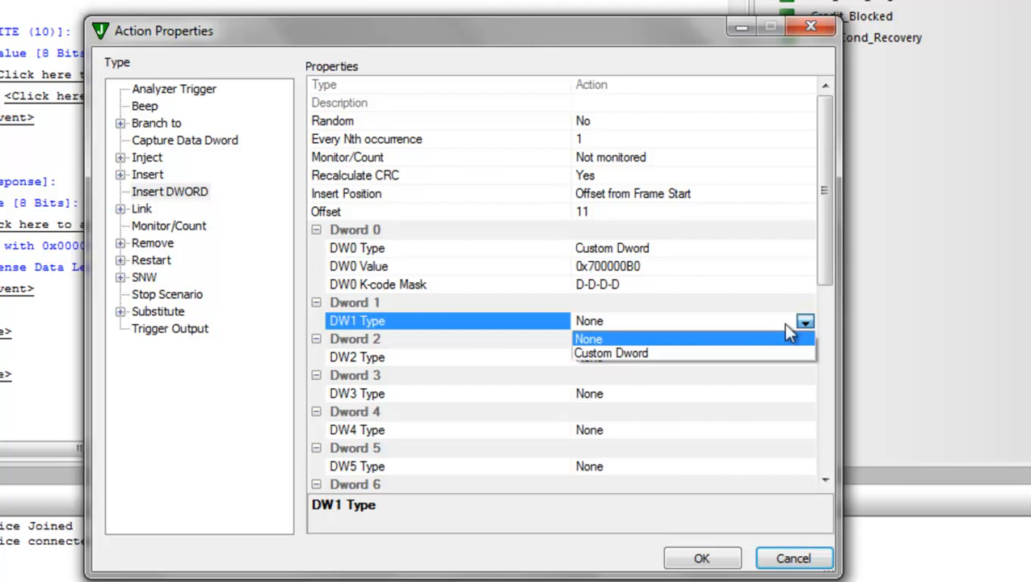
left_click(631, 356)
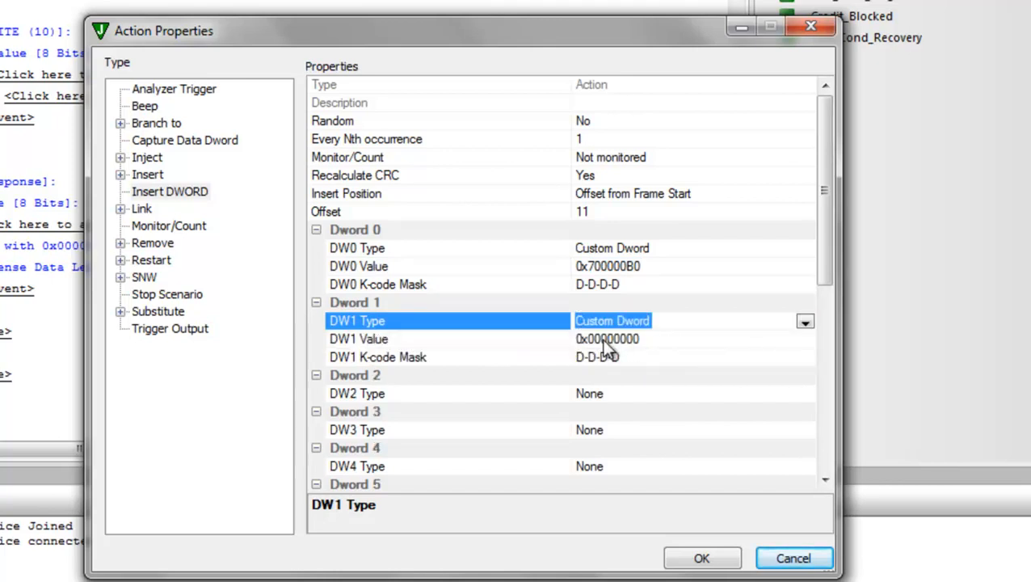
left_click(678, 341)
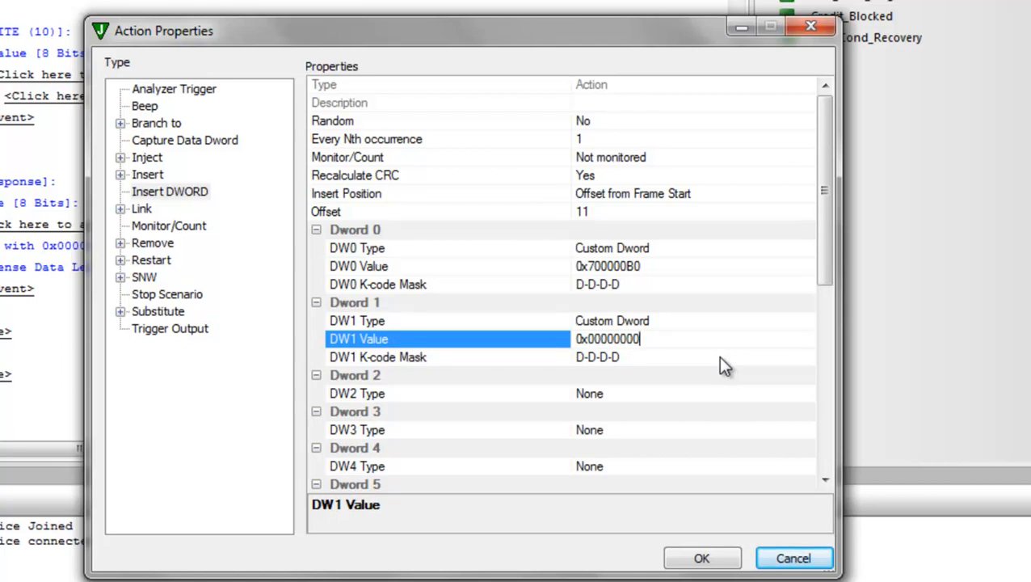
key("Left")
type("A")
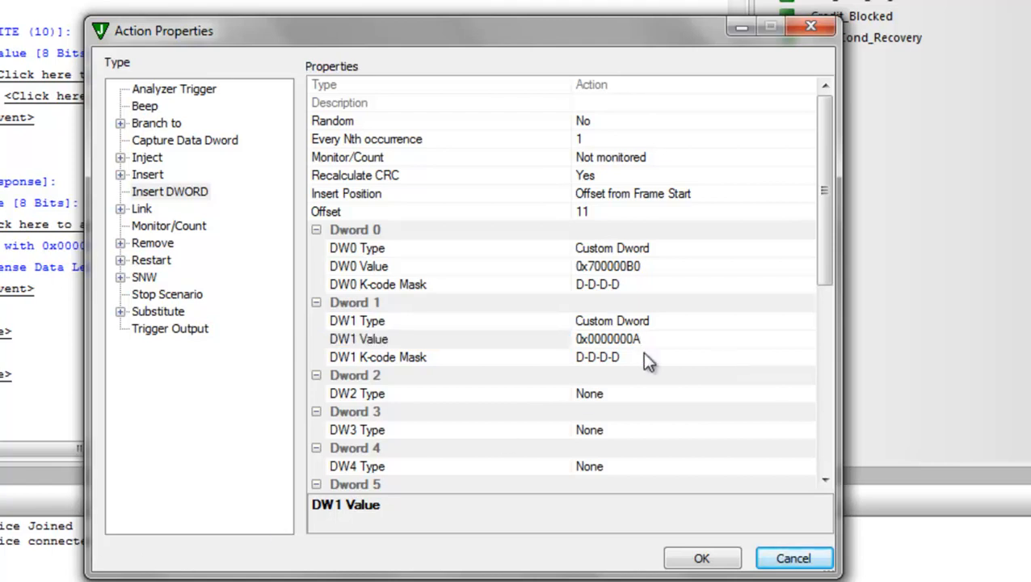
- Make Dword 2 and Dword 3 of the Insert DWORD action Custom Dwords, leaving Dword 2 at its default value
left_click(801, 396)
left_click(749, 426)
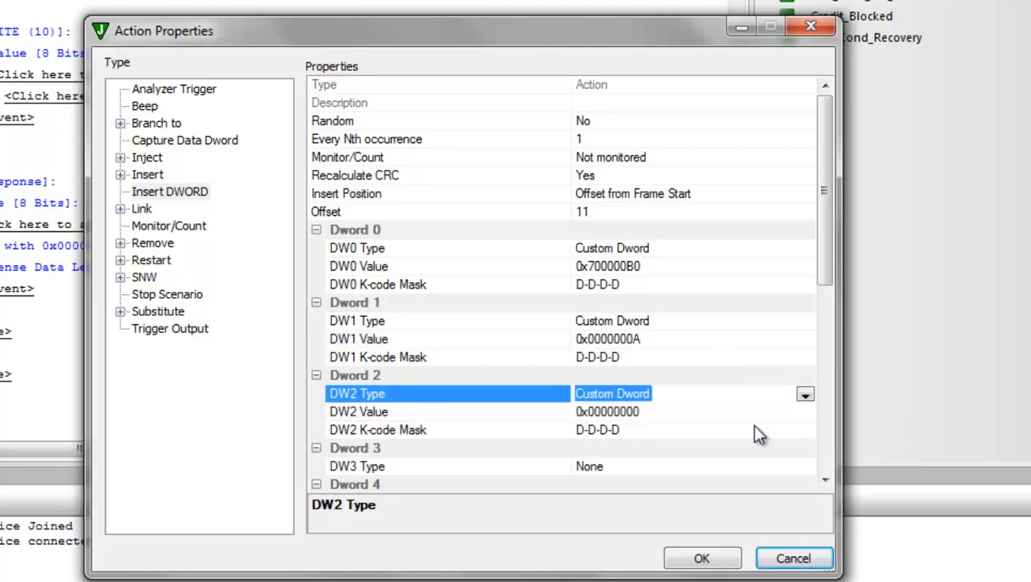
left_click(824, 480)
left_click(825, 480)
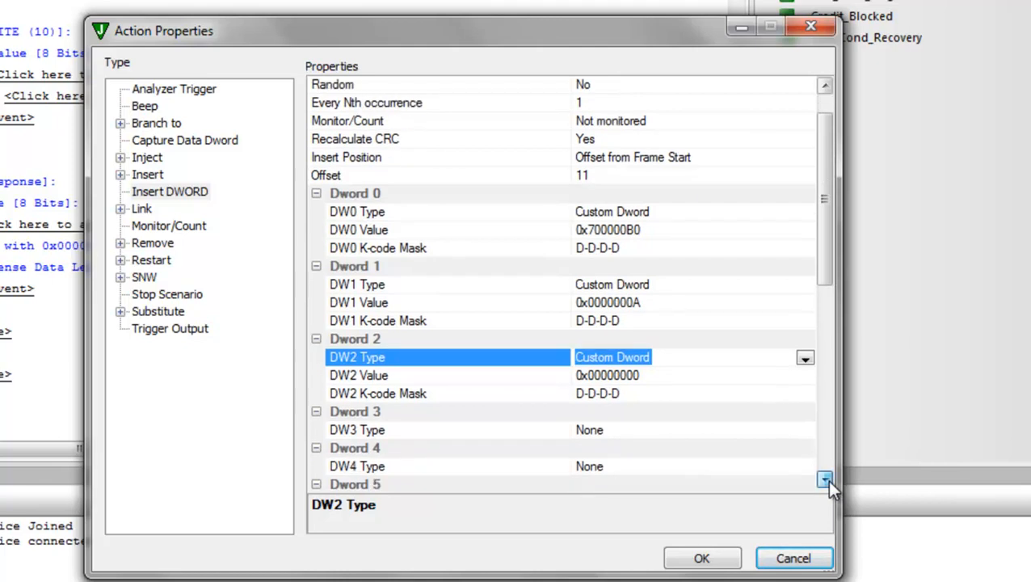
left_click(824, 480)
left_click(824, 480)
left_click(825, 480)
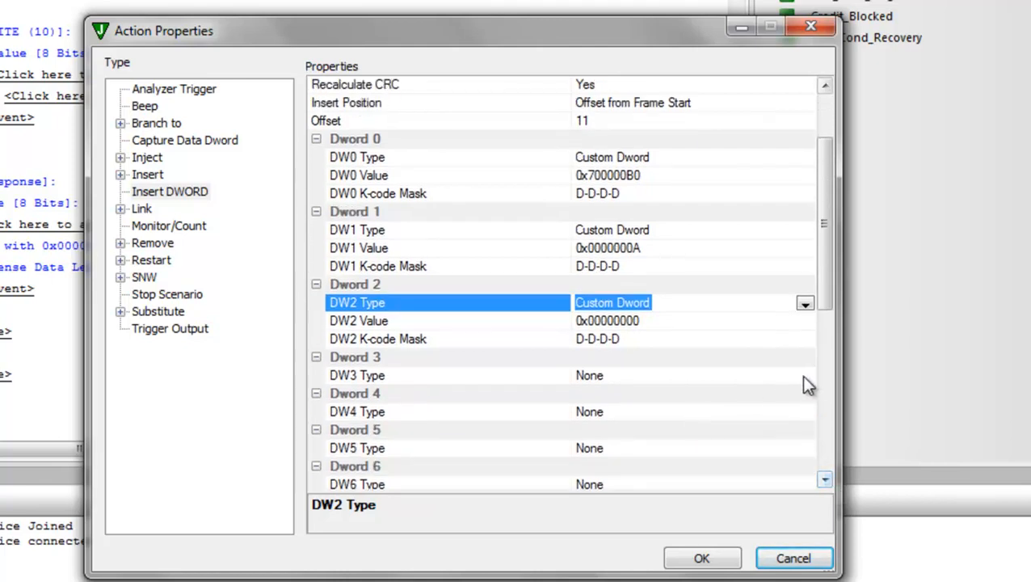
left_click(804, 376)
left_click(761, 402)
- Set the value of Dword 3 in the Insert DWORD action to 0x4E000000
left_click(824, 480)
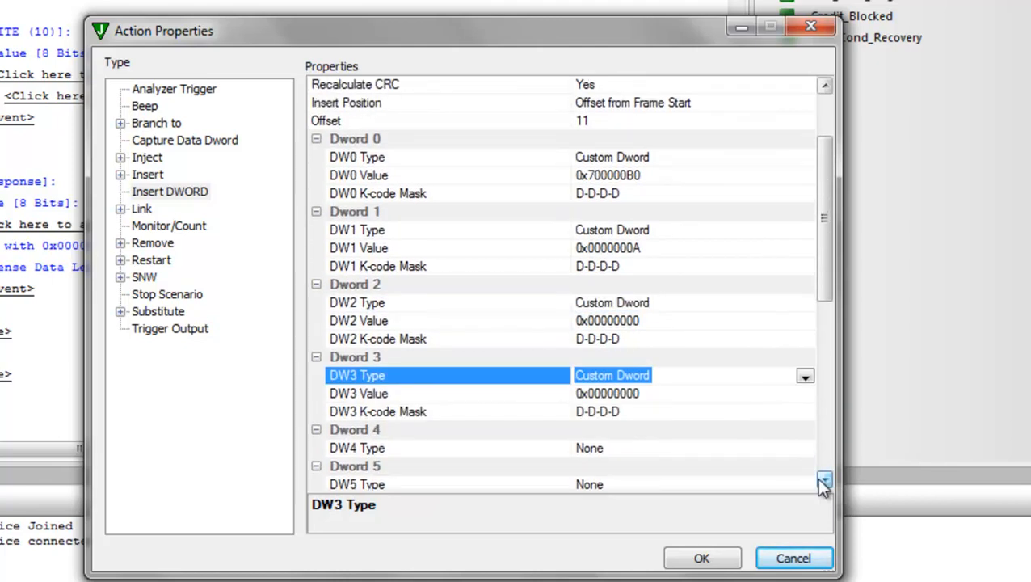
left_click(603, 393)
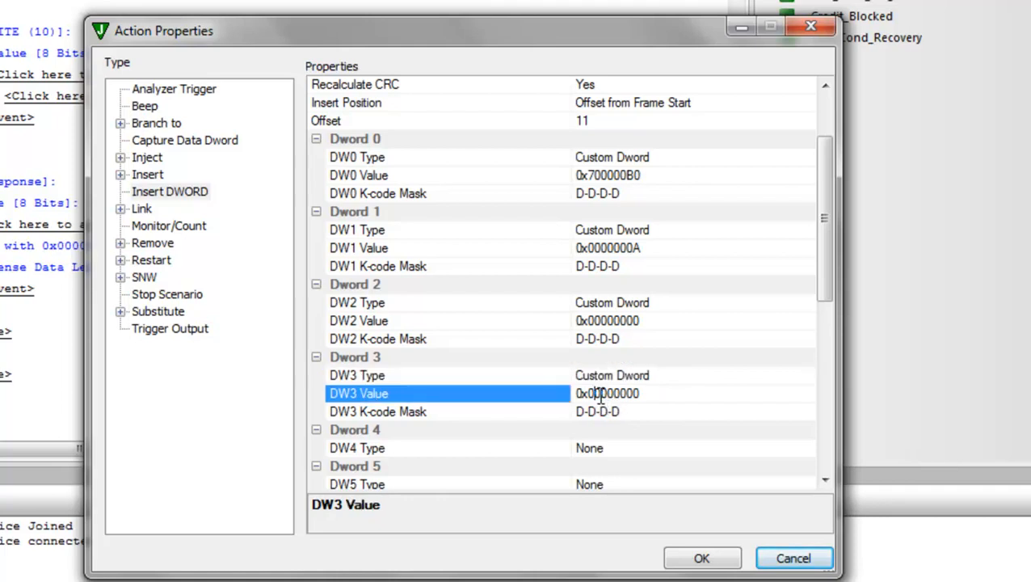
key("Left")
type("4E")
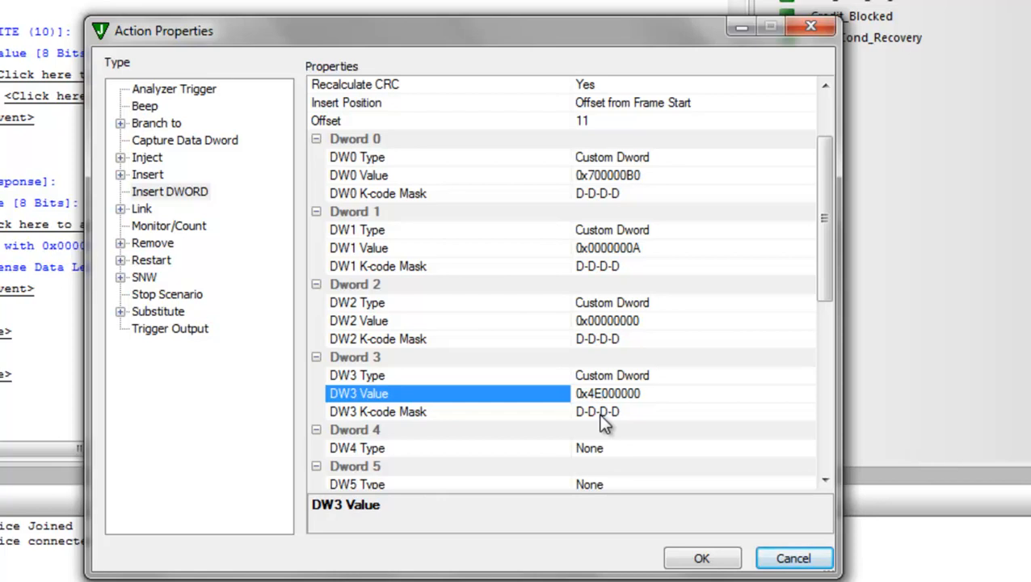
- Make Dword 4 of the Insert DWORD action a Custom Dword with its default value
scroll(600, 415, "up", 4)
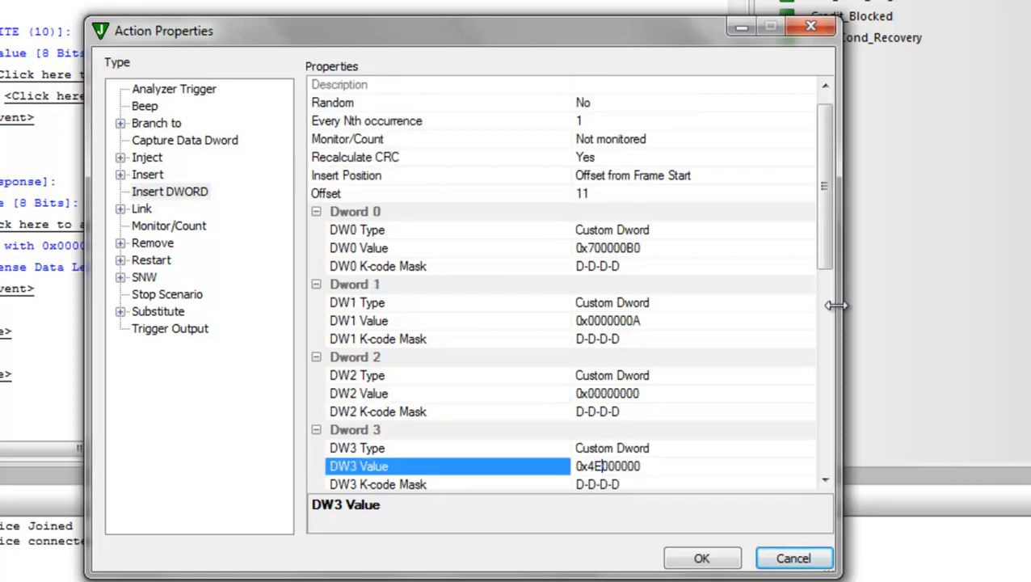
left_click_drag(830, 254, 838, 355)
left_click(808, 321)
left_click(804, 322)
left_click(695, 355)
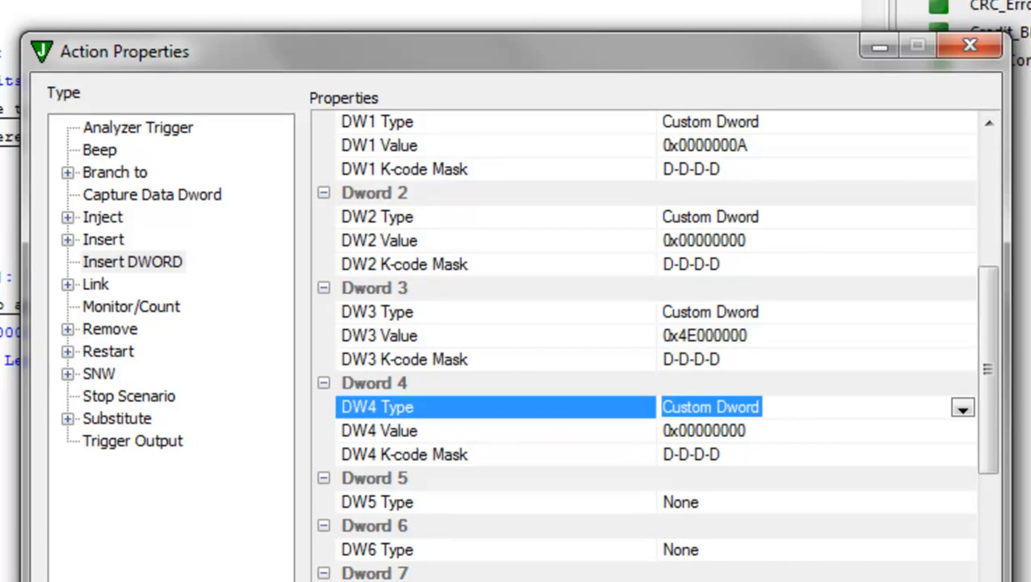
- Check the Insert DWORD settings, keep Recalculate CRC at Yes, and accept the action
left_click_drag(984, 412, 1012, 242)
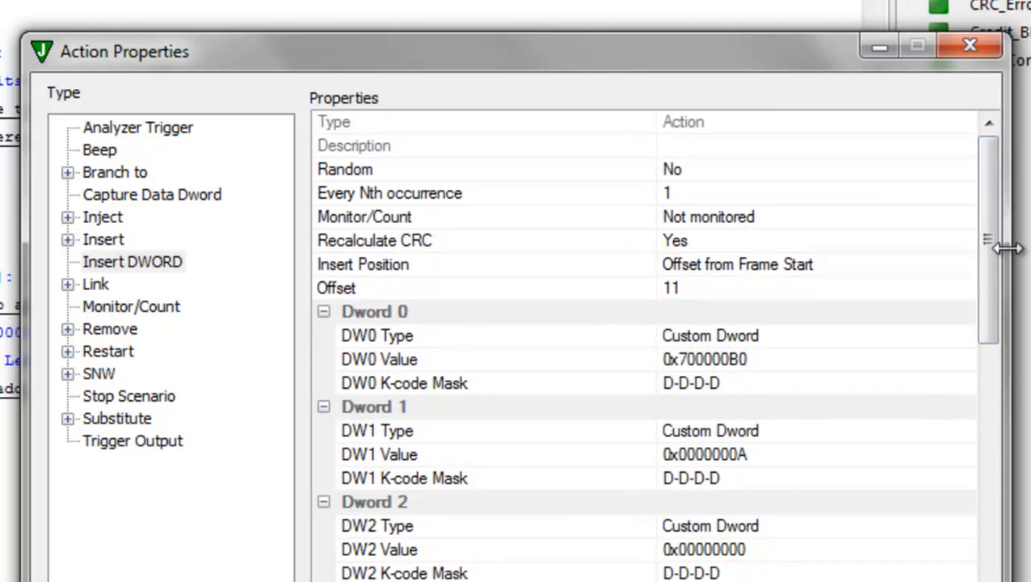
left_click(790, 241)
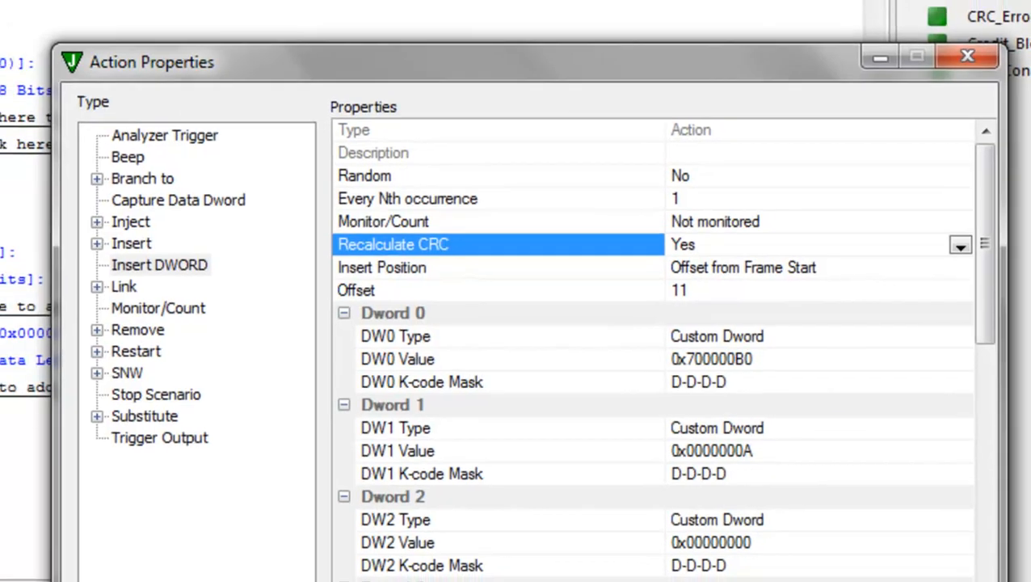
left_click(727, 569)
left_click(703, 418)
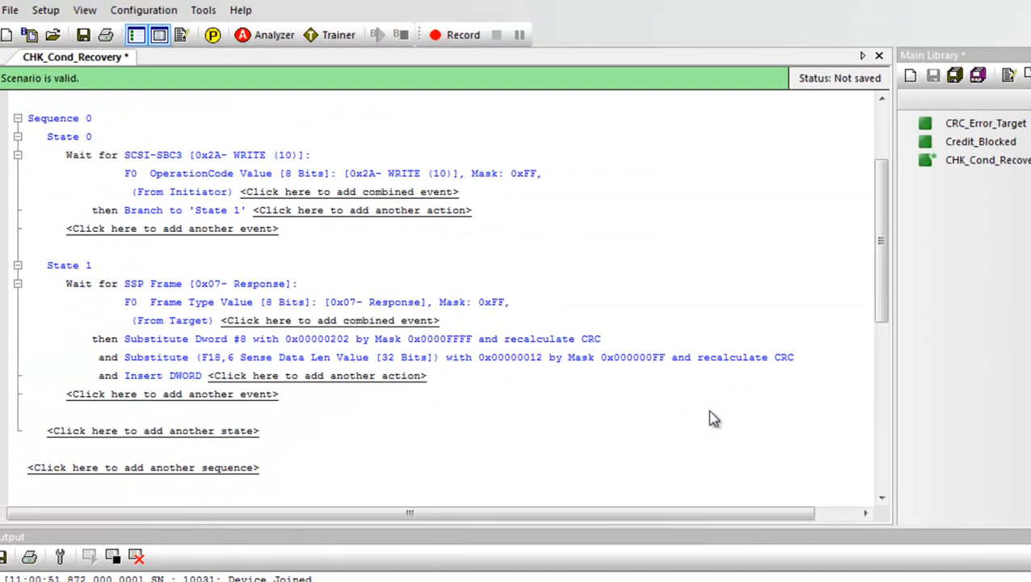
left_click(933, 78)
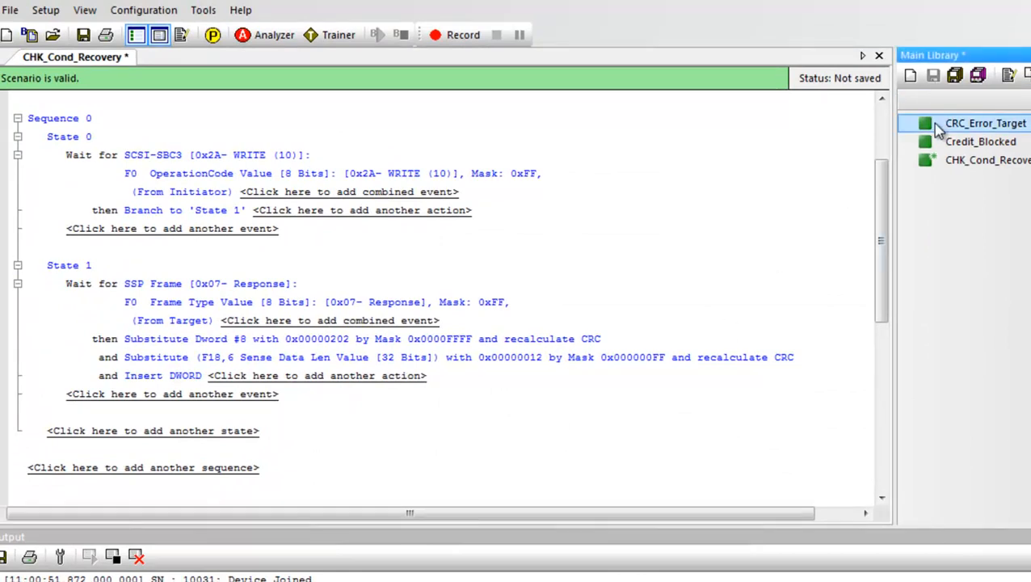
- Add another action to State 1 that branches to a new state, State 2
left_click(284, 378)
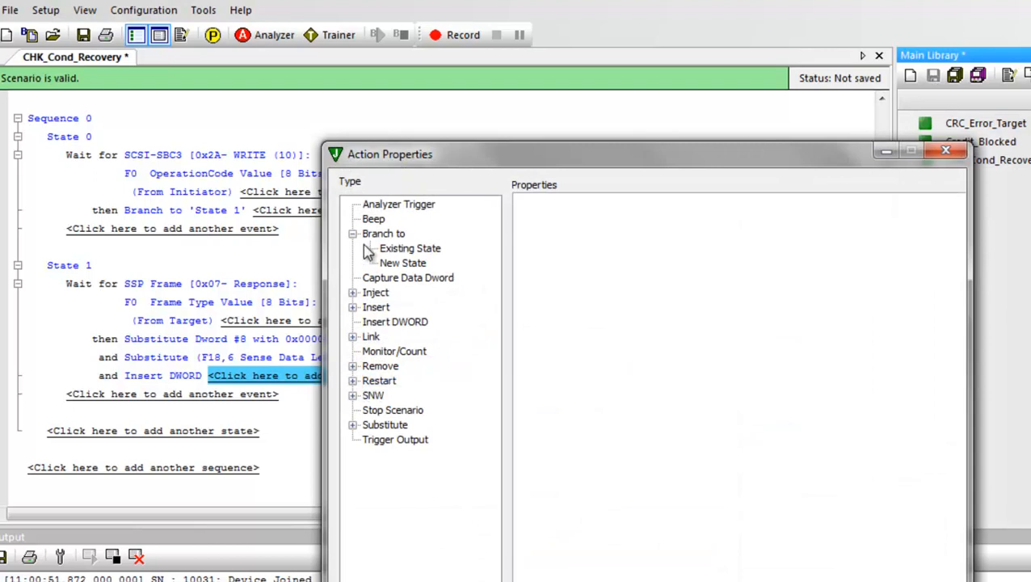
left_click(408, 249)
left_click(404, 265)
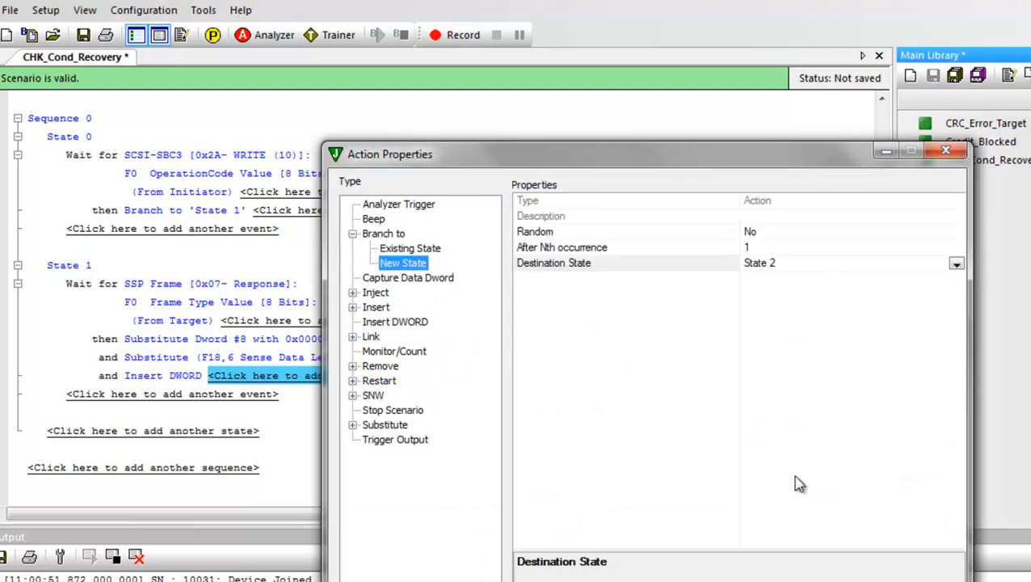
left_click(825, 581)
- Add a Timer event with a value of 1 sec to State 2
left_click(156, 471)
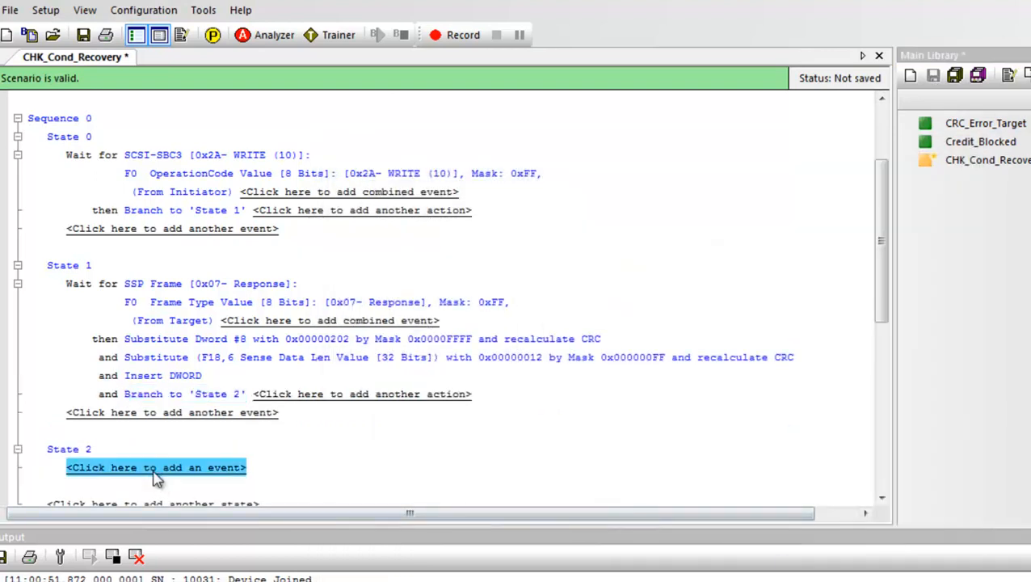
left_click(366, 496)
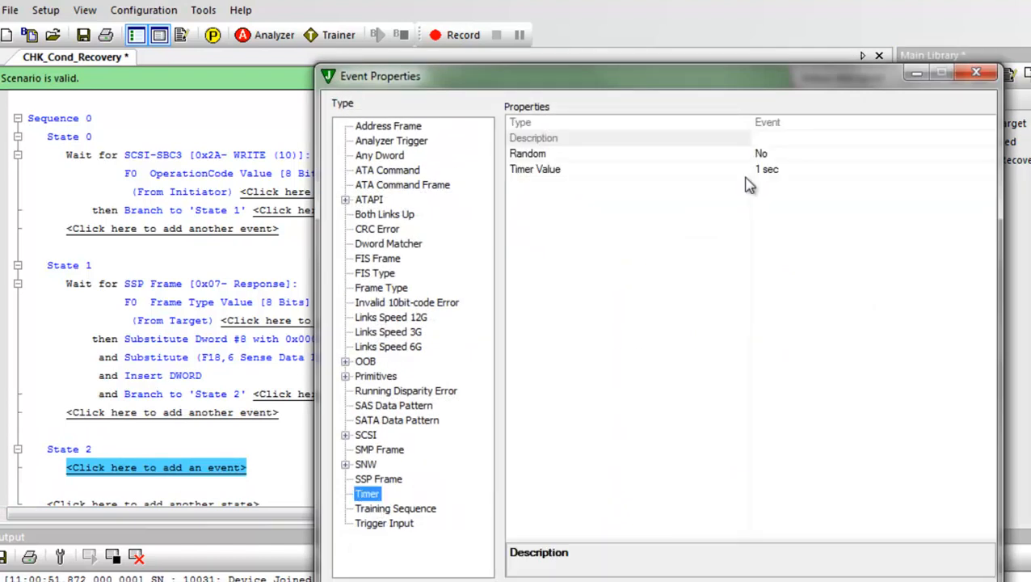
left_click(889, 171)
left_click(987, 170)
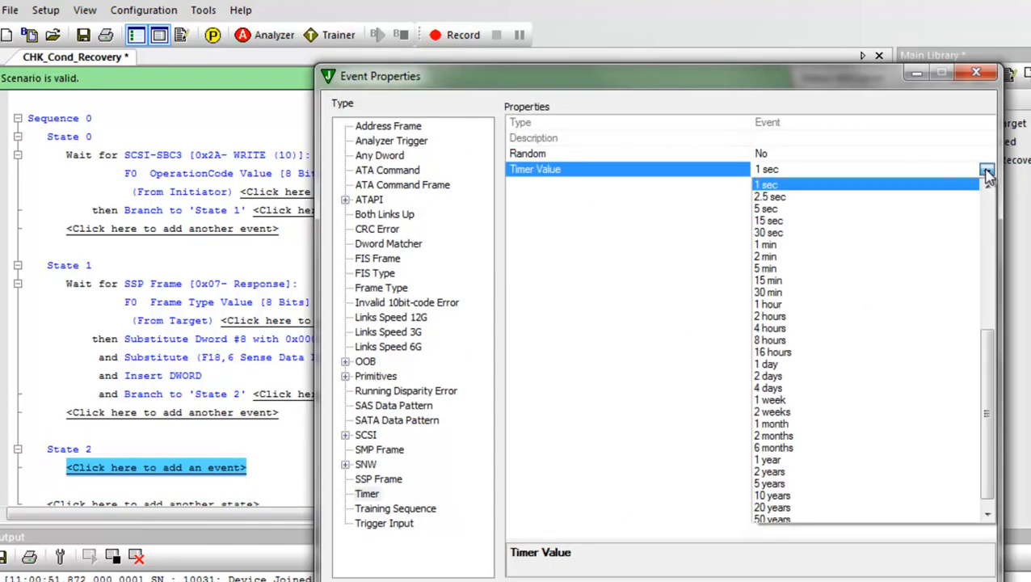
left_click(989, 173)
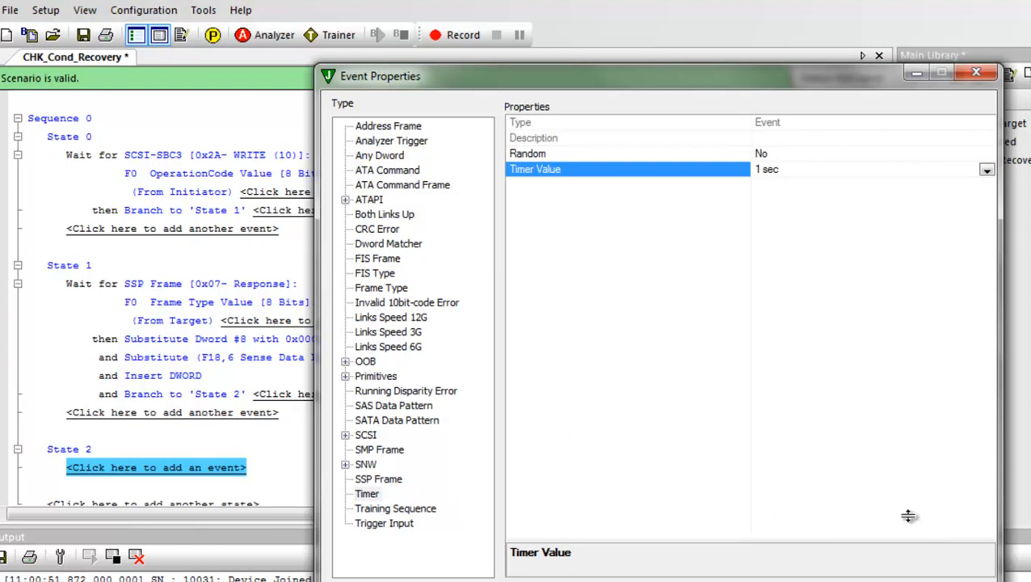
left_click(893, 580)
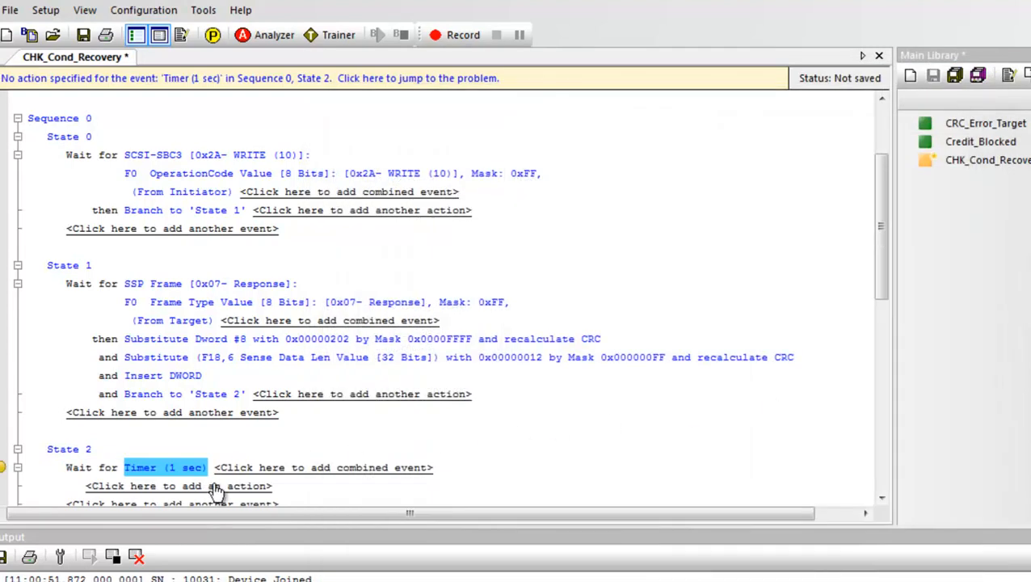
- Give the State 2 timer event a Restart action that restarts All Sequences
left_click(212, 486)
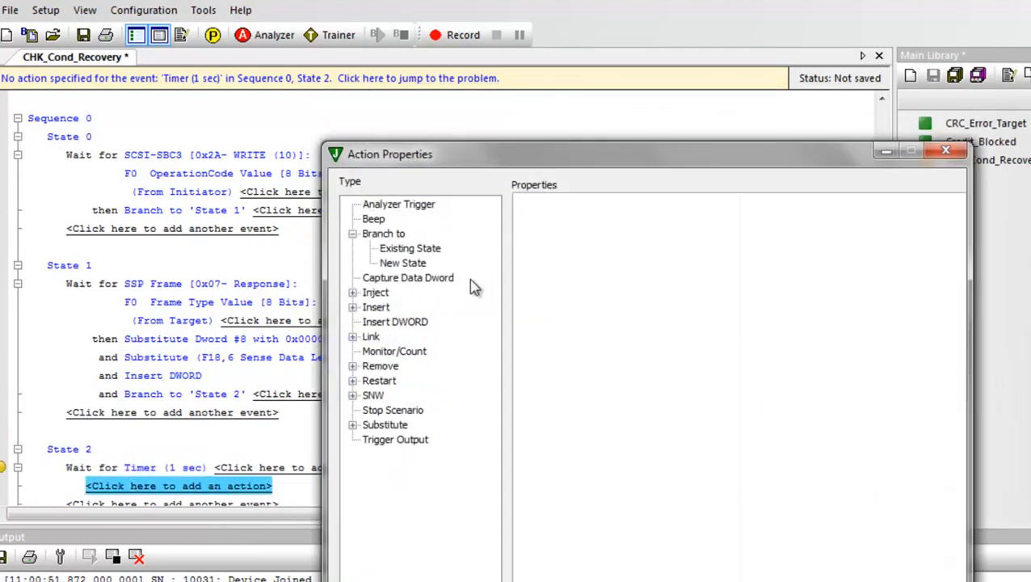
left_click(353, 380)
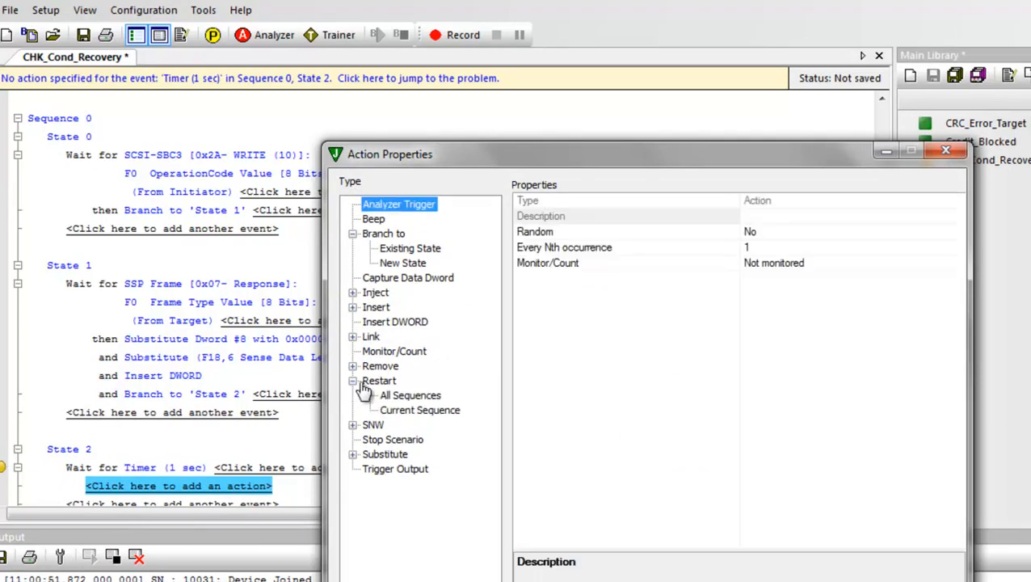
left_click(411, 395)
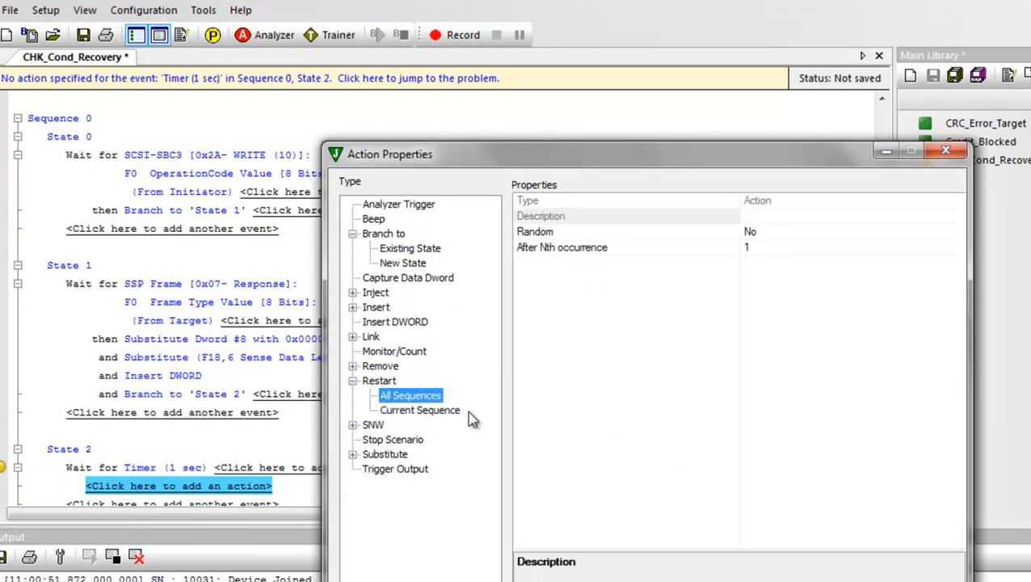
key("Return")
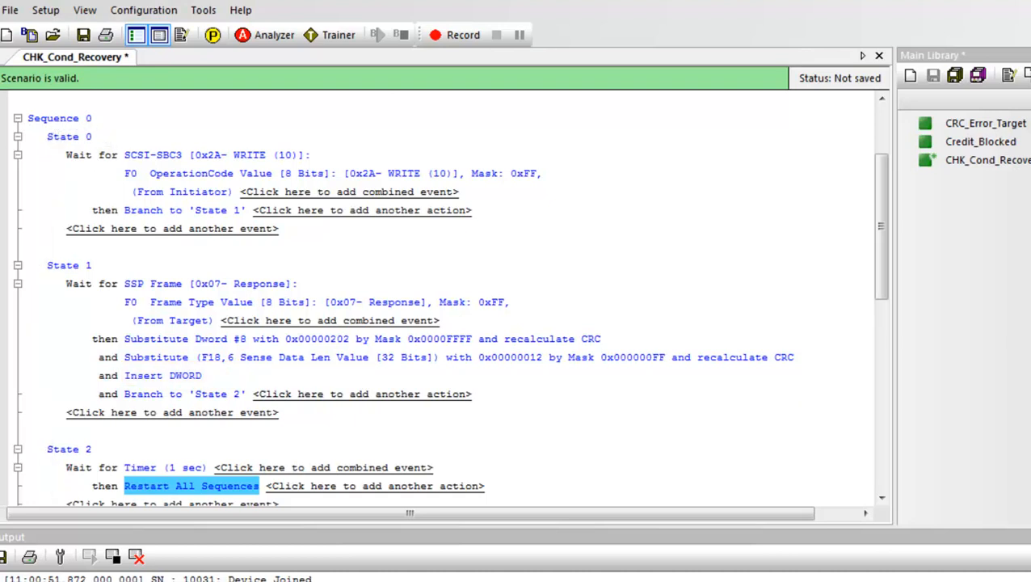
left_click(932, 71)
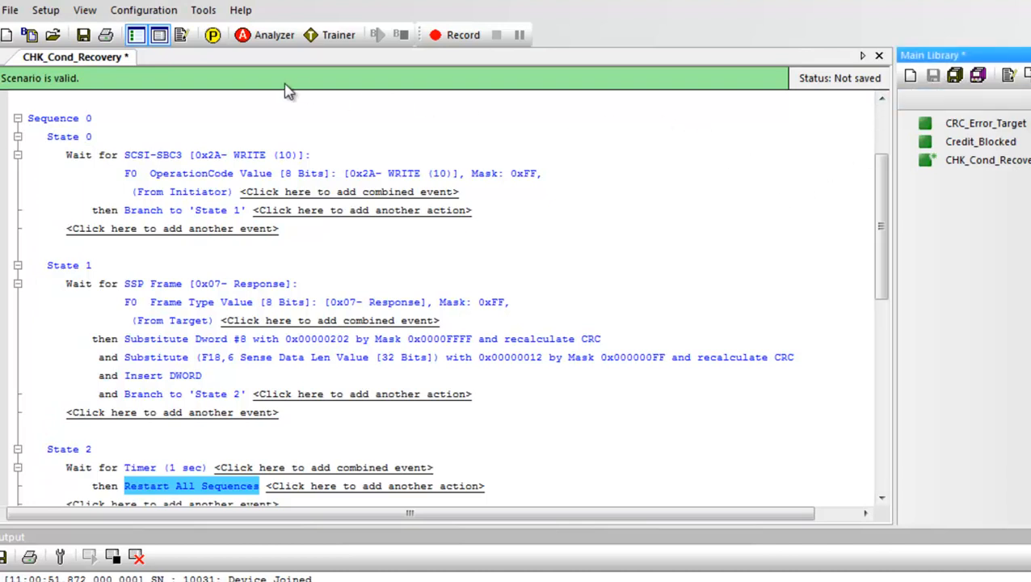
- Set the Sierra M124 port configuration to Analyzer-Jammer-Analyzer starting on port 1 and accept it
left_click(212, 34)
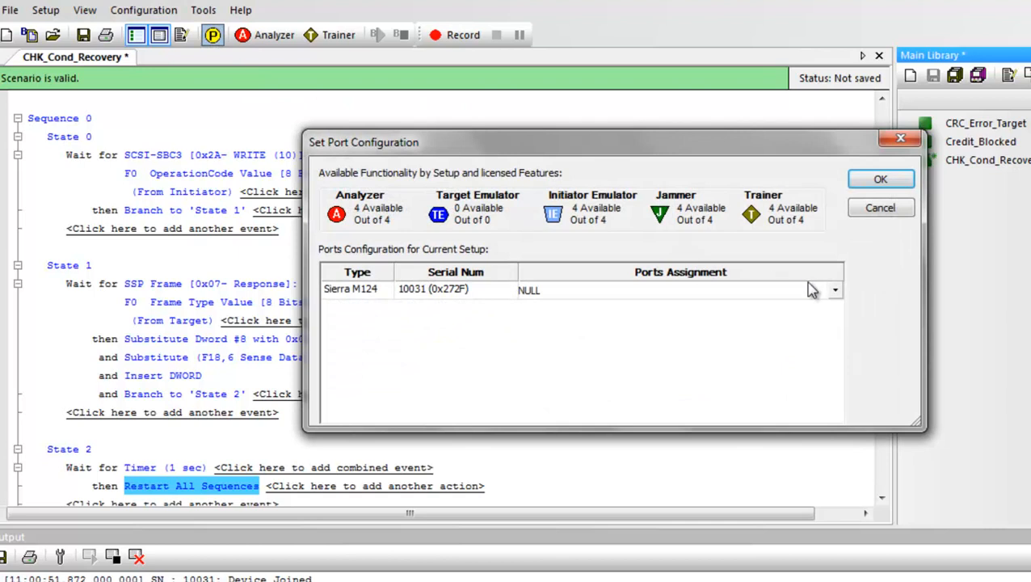
left_click(832, 293)
left_click(563, 313)
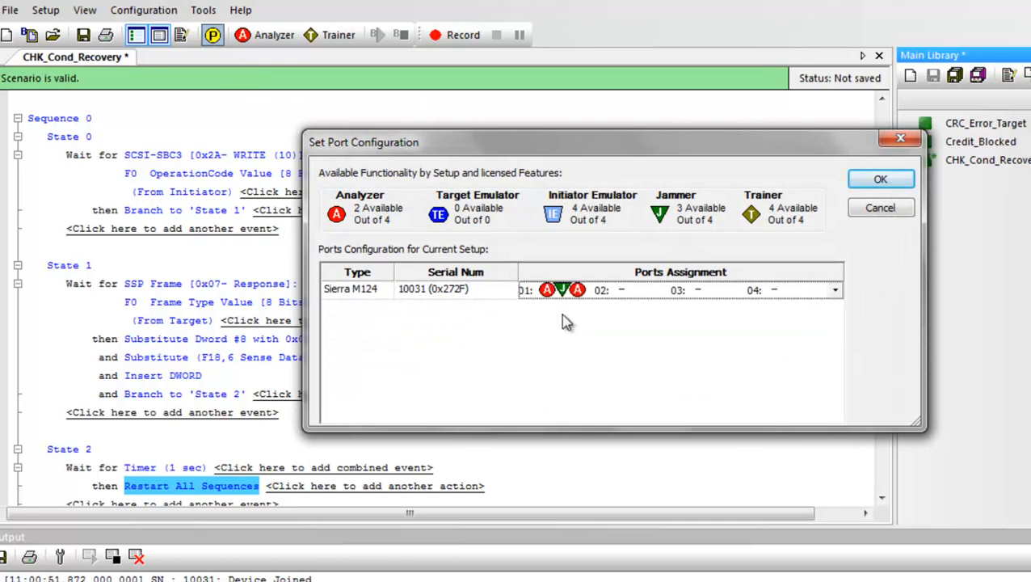
left_click(904, 181)
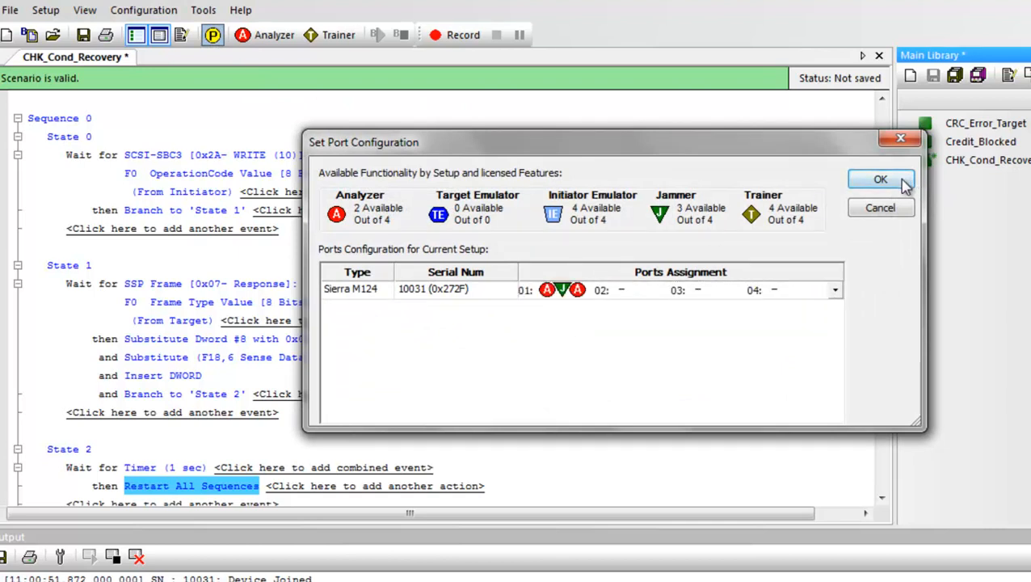
- Save the scenario, show the device ports, and assign CHK_Cond_Recovery from the Main Library to port 1
left_click(181, 35)
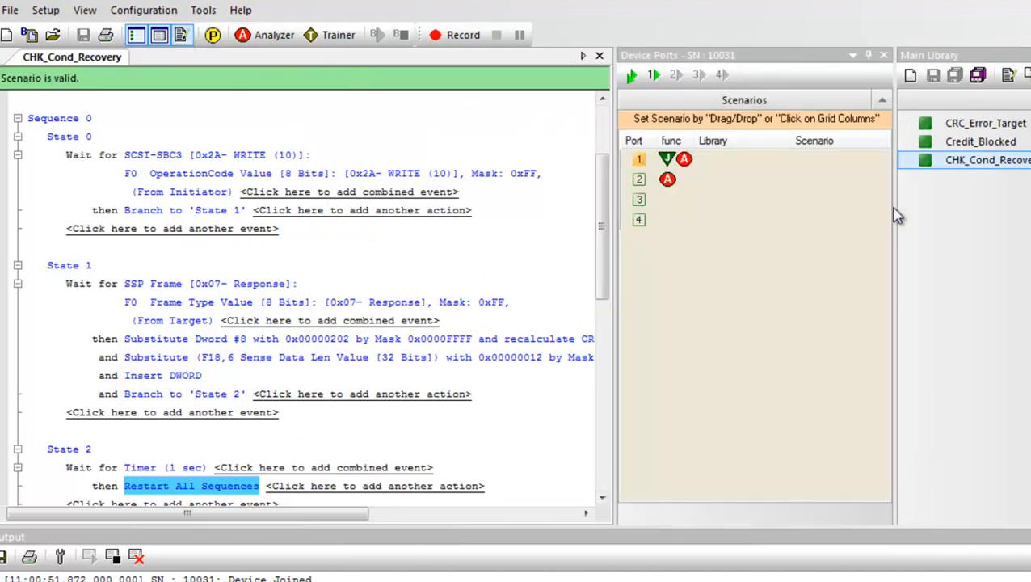
left_click_drag(972, 167, 808, 159)
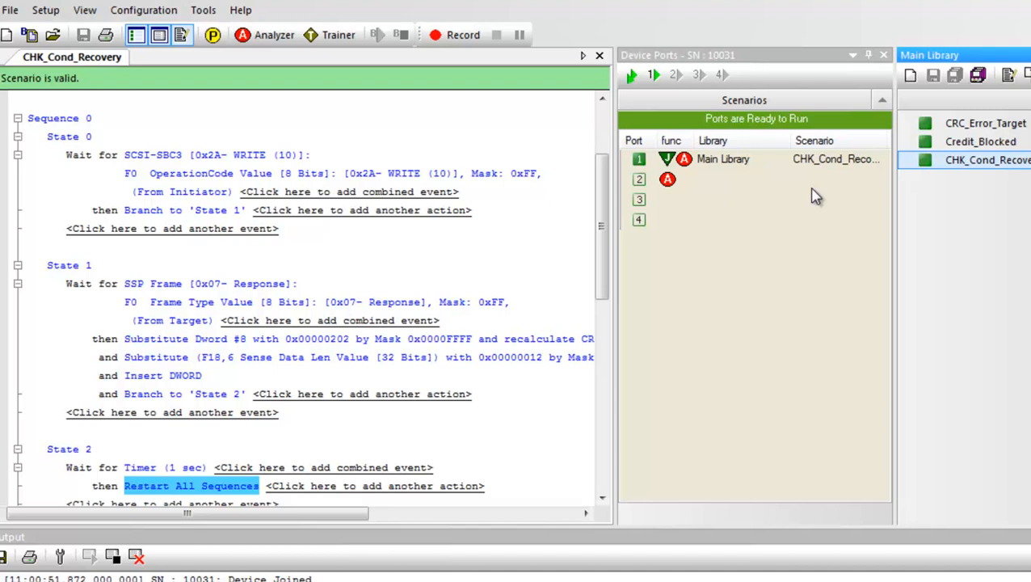
left_click(533, 118)
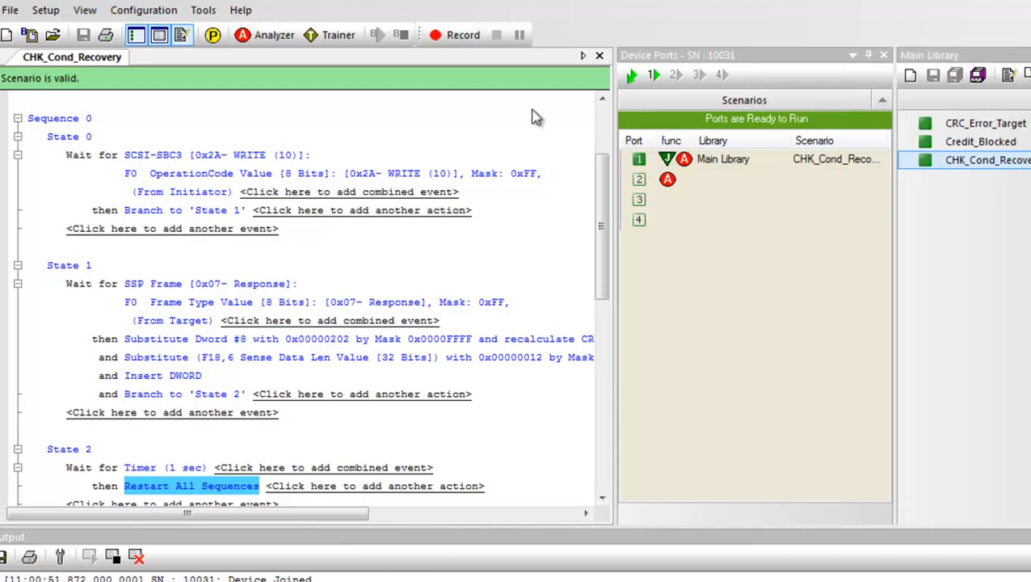
- Start a recording, run the jammer scenario on port 1, and stop the recording to capture the trace
left_click(451, 39)
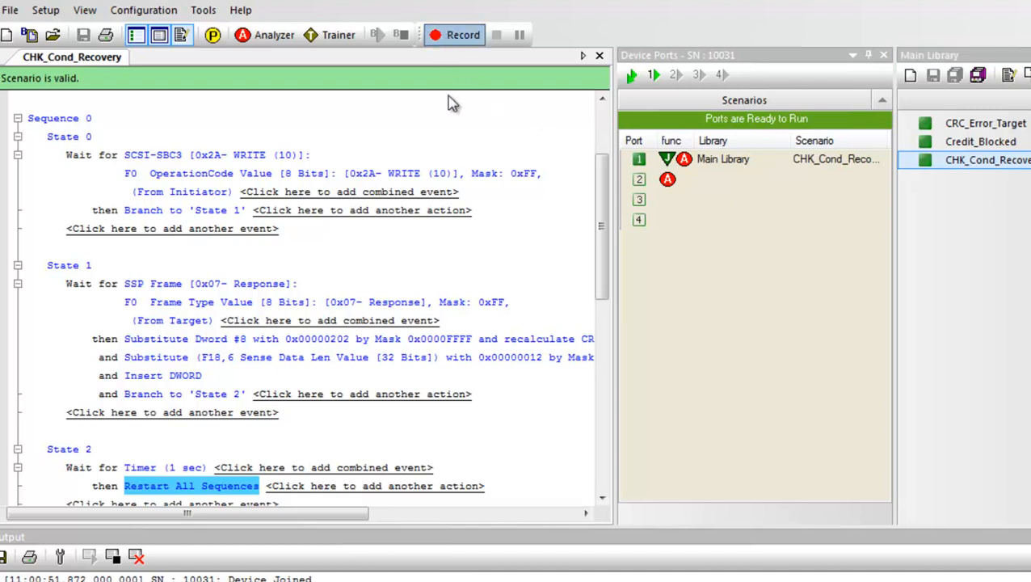
left_click(655, 79)
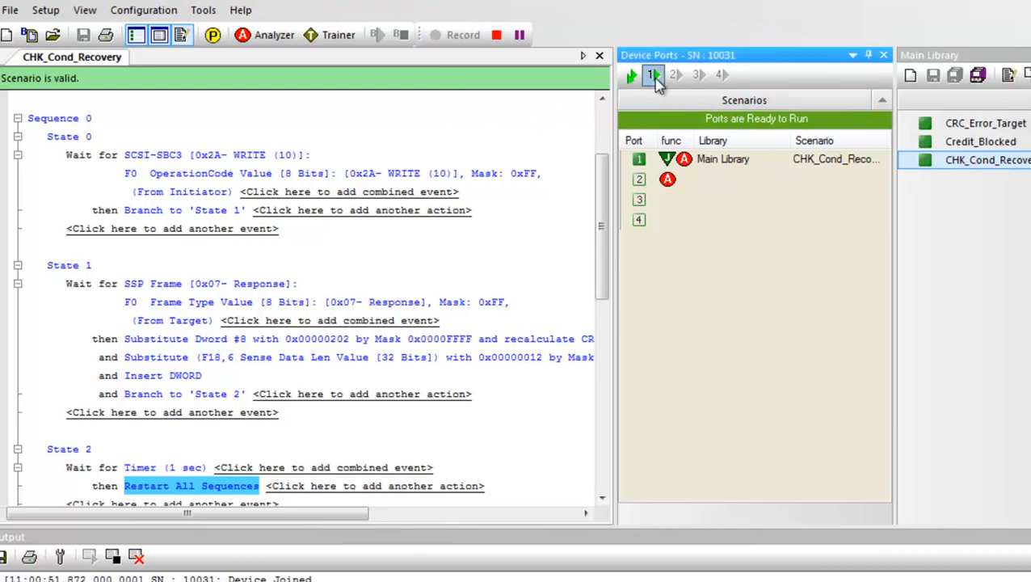
left_click(498, 37)
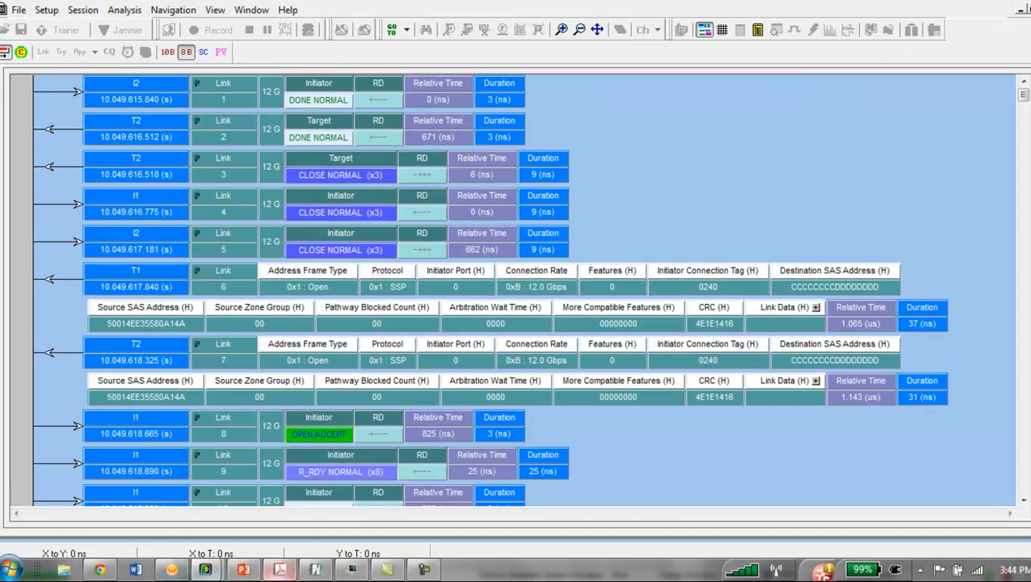
- Go to the trigger position in the recorded trace and examine the Write (10) command that contains the triggering Check Condition response
mouse_move(266, 572)
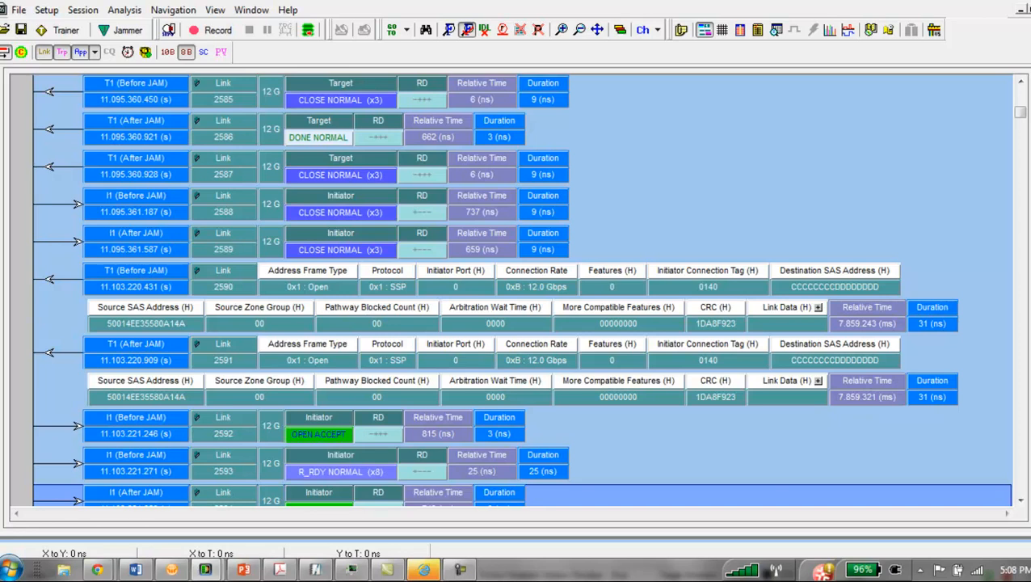
left_click(408, 31)
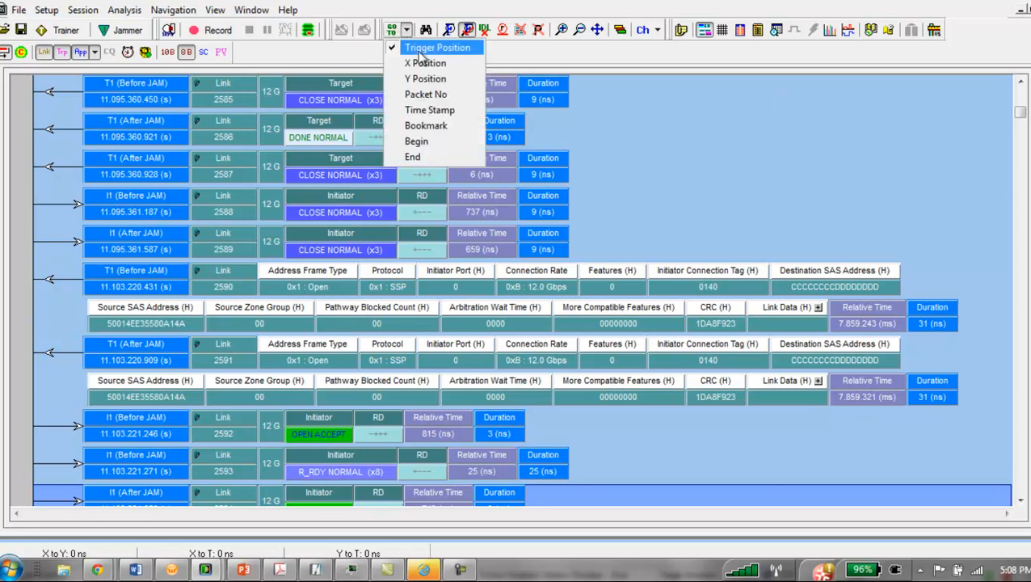
left_click(416, 47)
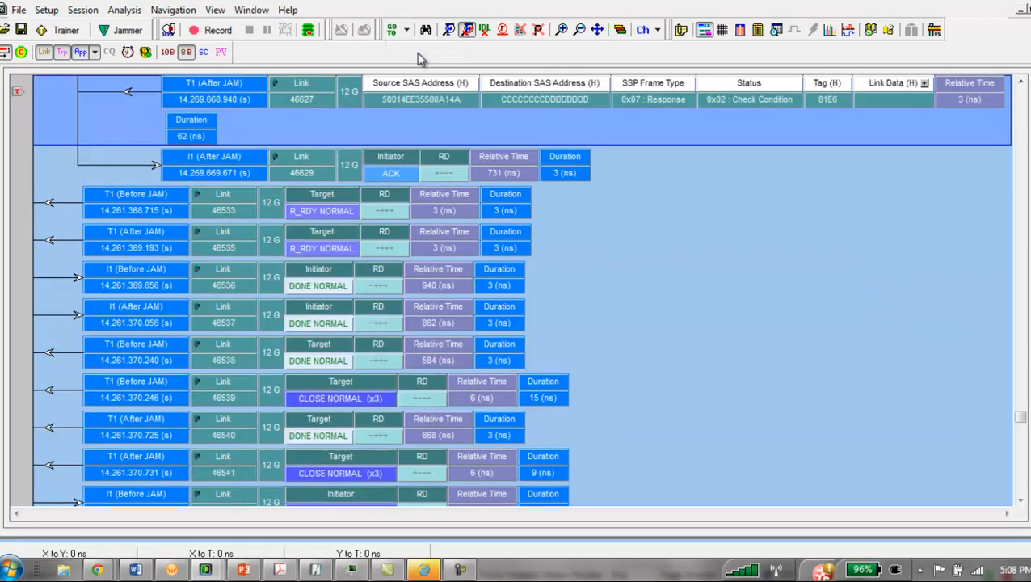
left_click(1021, 83)
left_click(1021, 83)
left_click(1020, 82)
left_click(1020, 82)
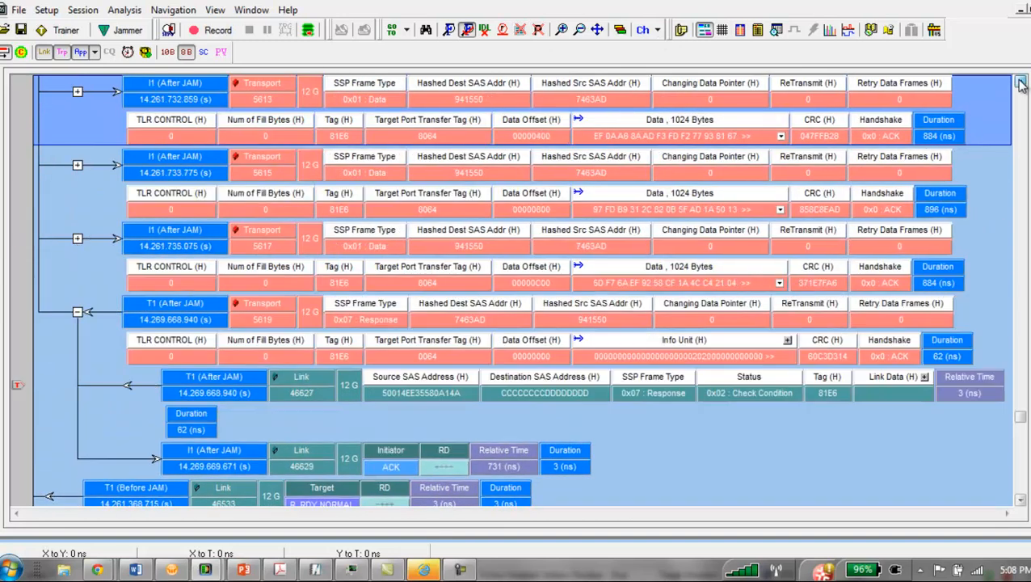
left_click(1021, 83)
left_click(1021, 82)
left_click(1021, 82)
left_click(1021, 82)
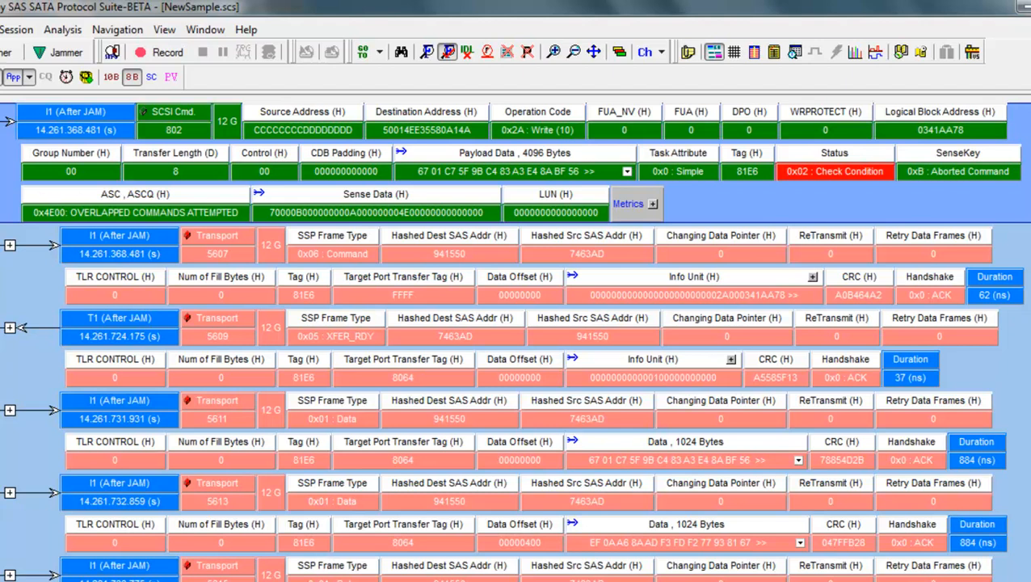
- Collapse the trace to the SCSI command level and show it in per-port columns in place of the packet view
left_click(1, 122)
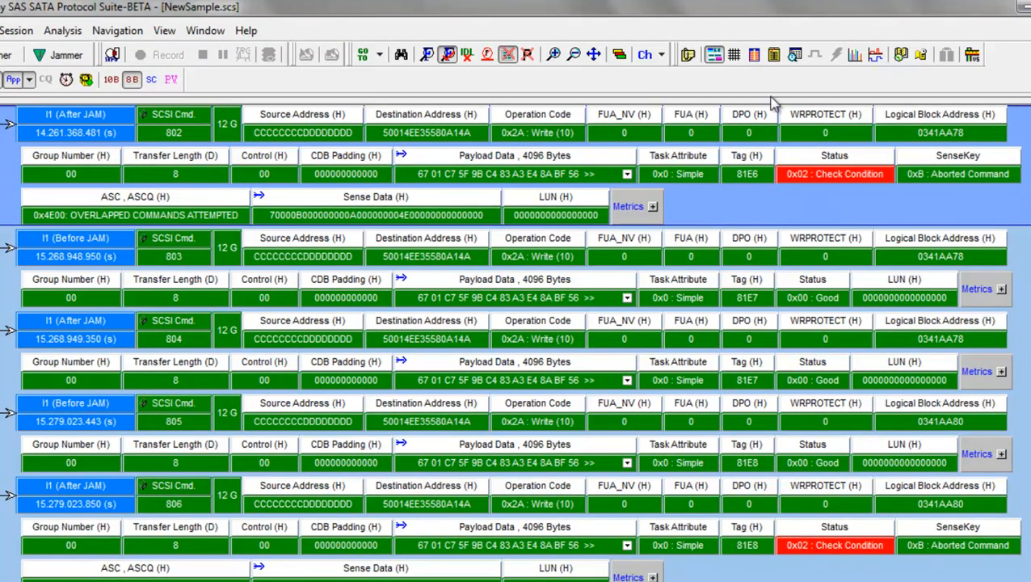
left_click(755, 55)
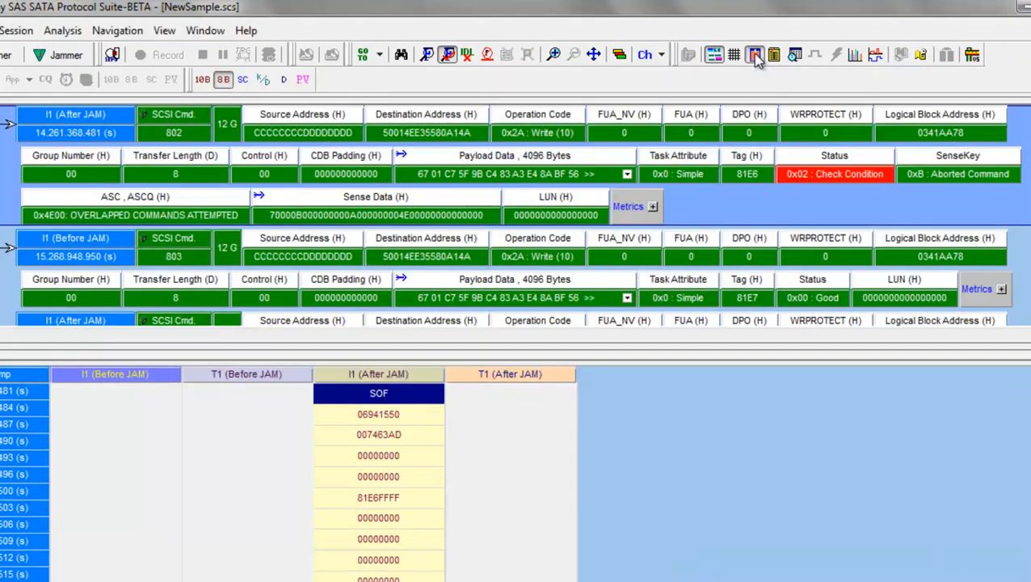
left_click(715, 55)
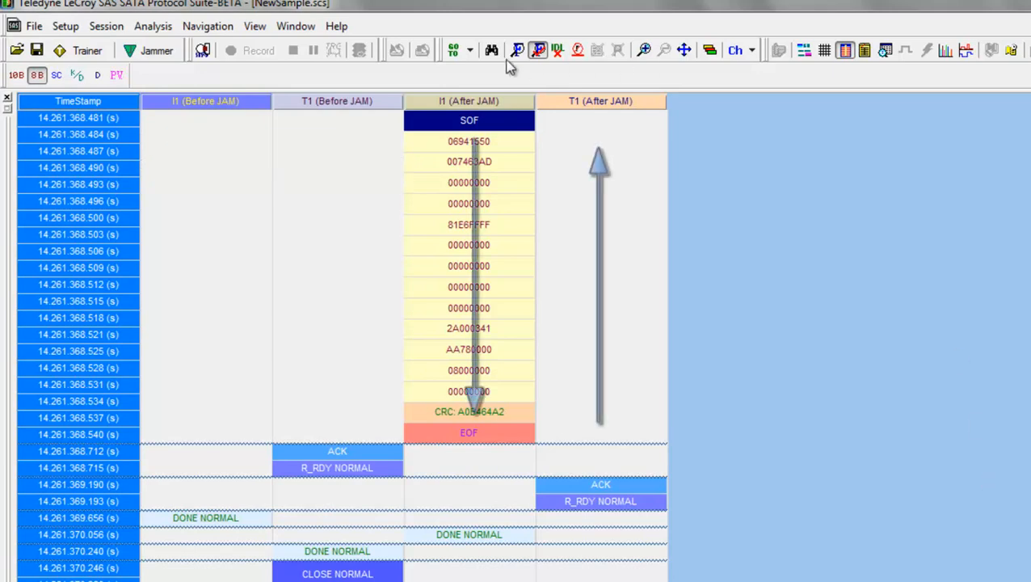
- Go to the trigger position in the column view and examine the T1 frames before and after the jam around the trigger
left_click(471, 53)
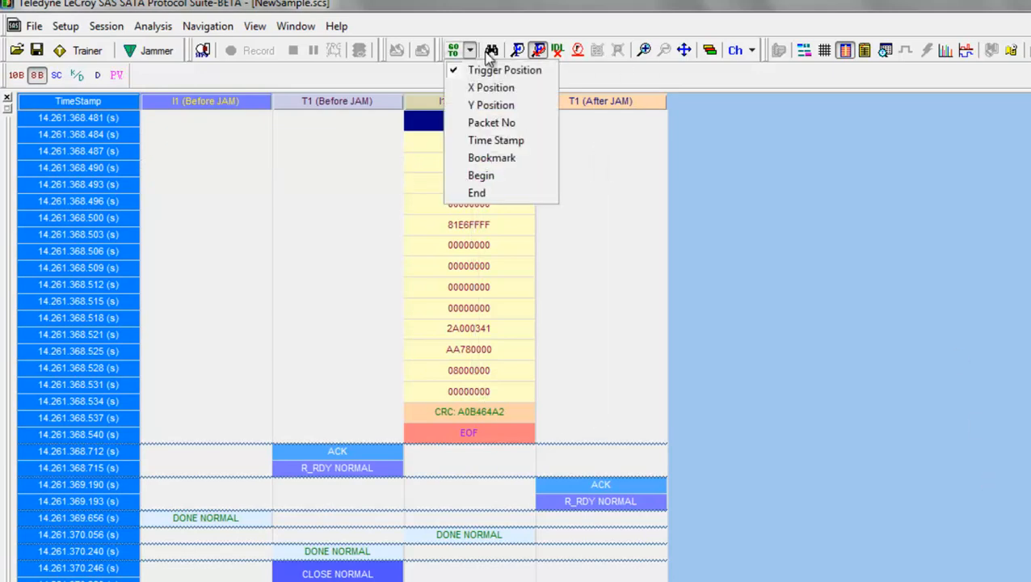
left_click(493, 69)
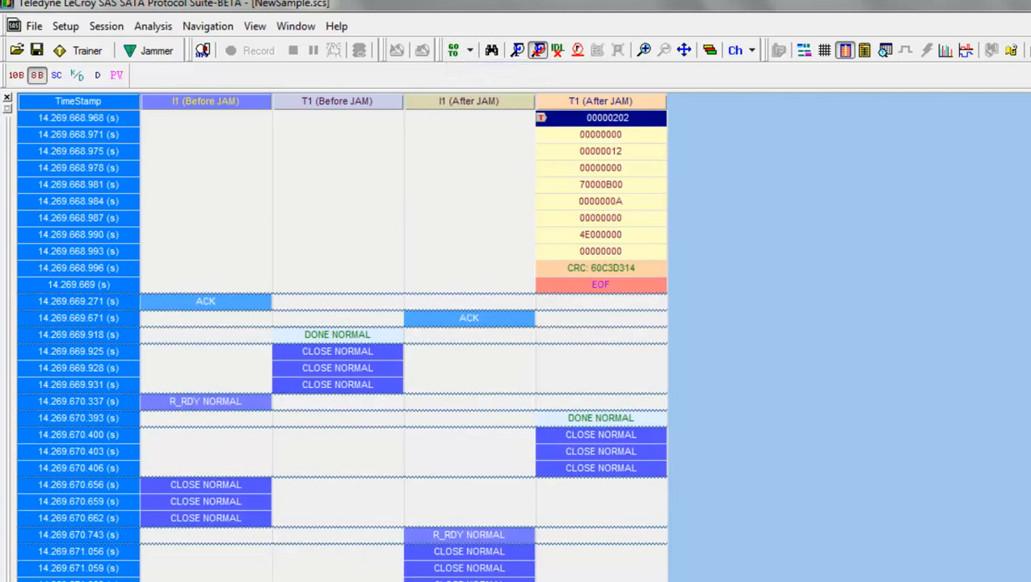
scroll(339, 339, "up", 6)
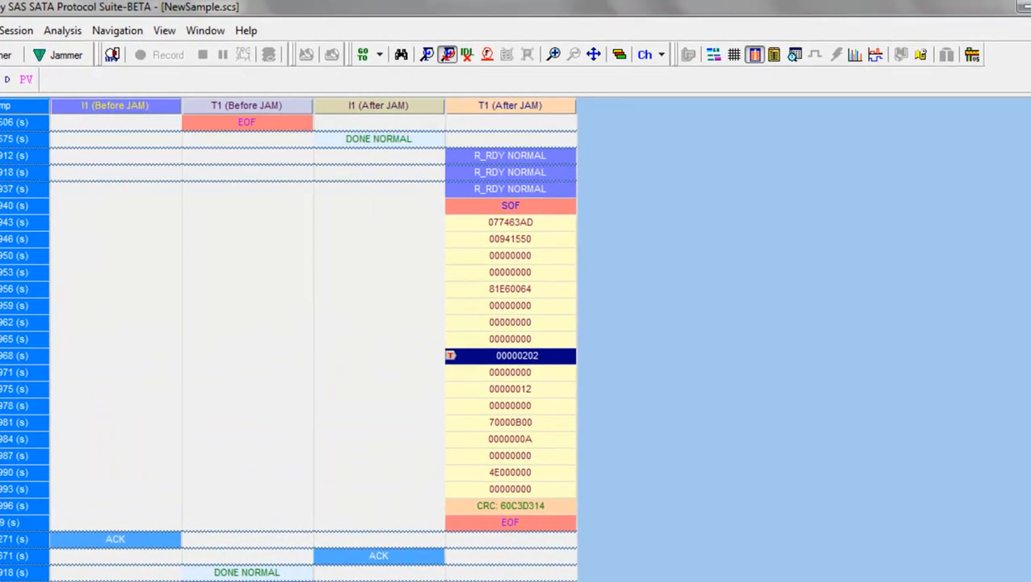
scroll(339, 340, "up", 3)
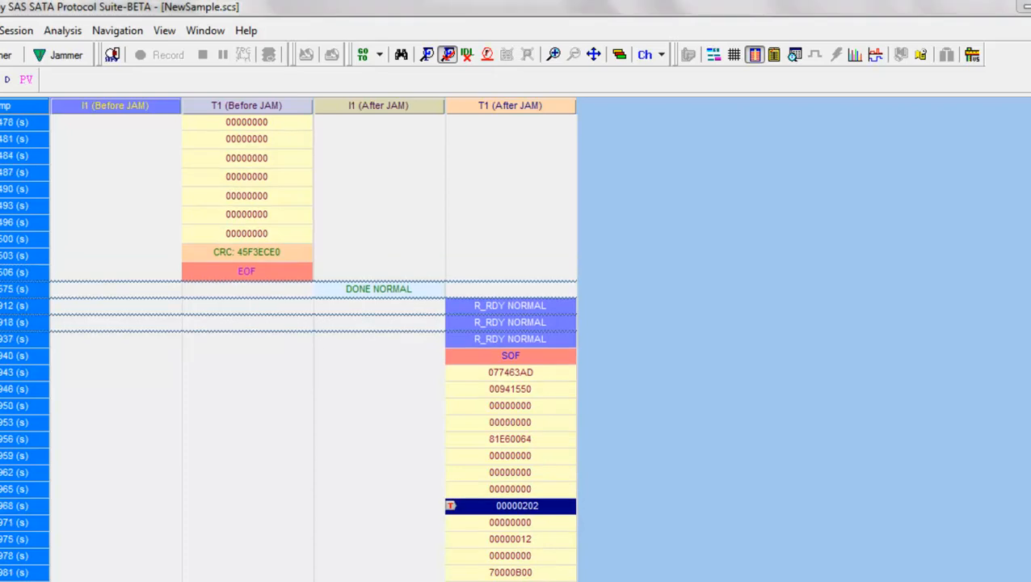
scroll(340, 339, "up", 4)
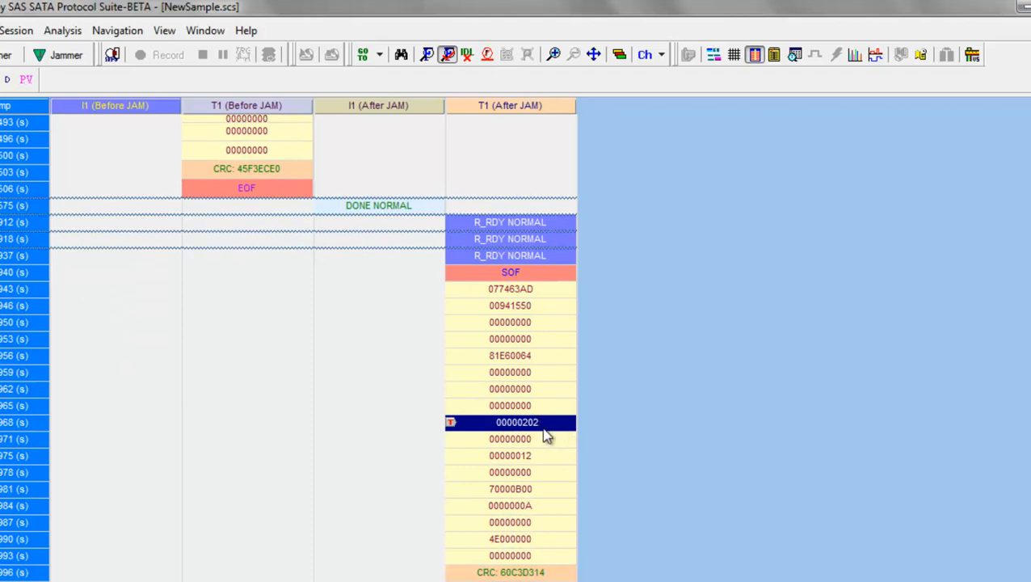
mouse_move(543, 431)
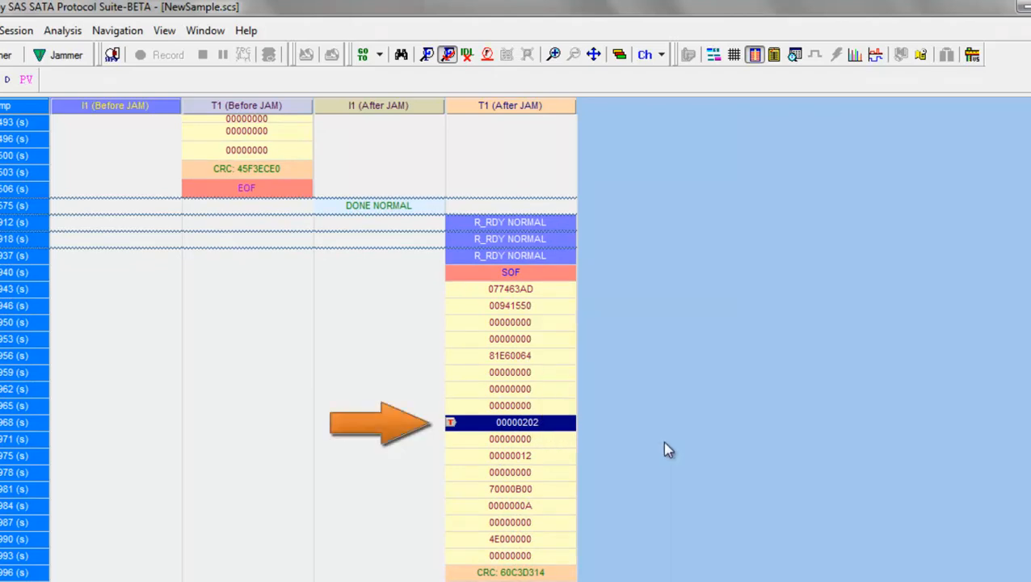